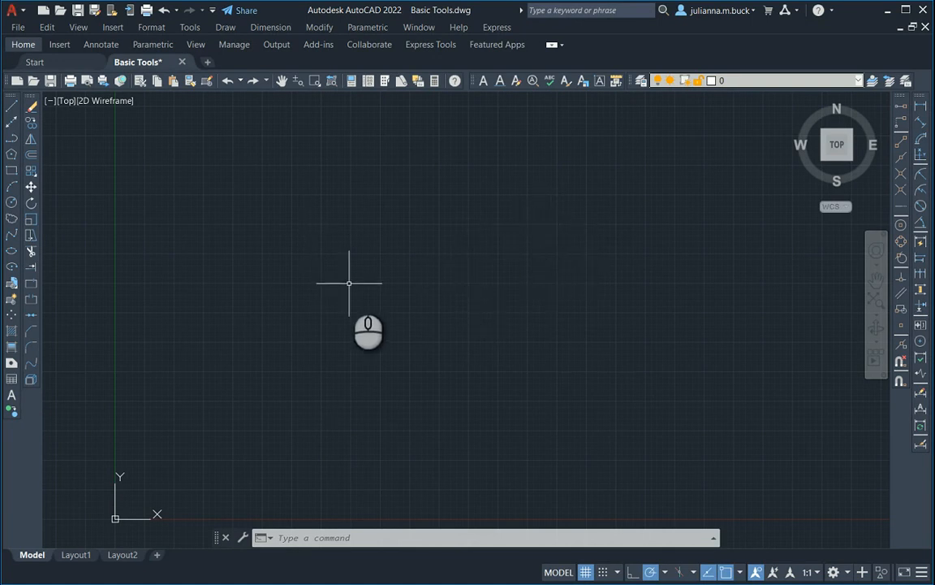
{"action": "scroll", "coordinate": [350, 291], "scroll_direction": "down", "scroll_amount": 2}
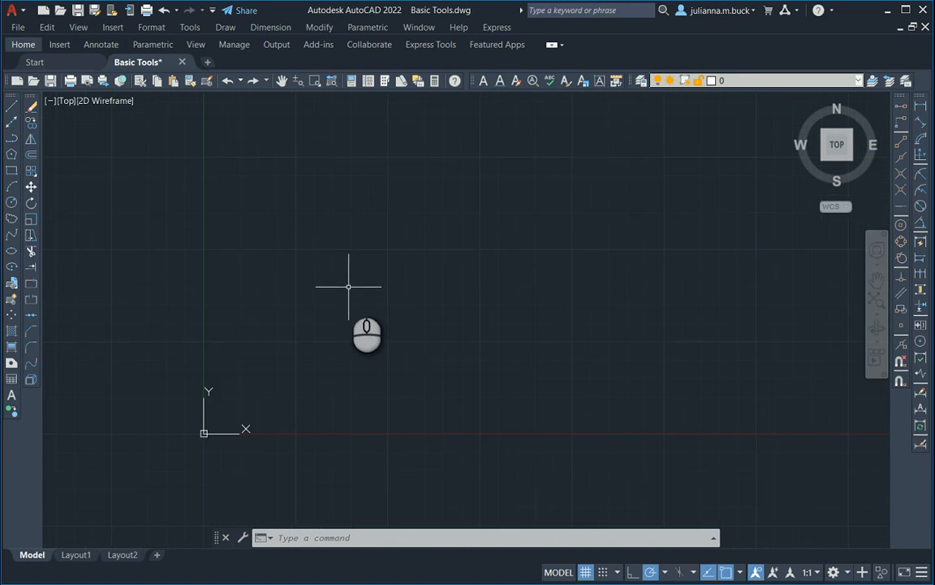
{"action": "scroll", "coordinate": [341, 289], "scroll_direction": "down", "scroll_amount": 3}
{"action": "scroll", "coordinate": [341, 289], "scroll_direction": "up", "scroll_amount": 5}
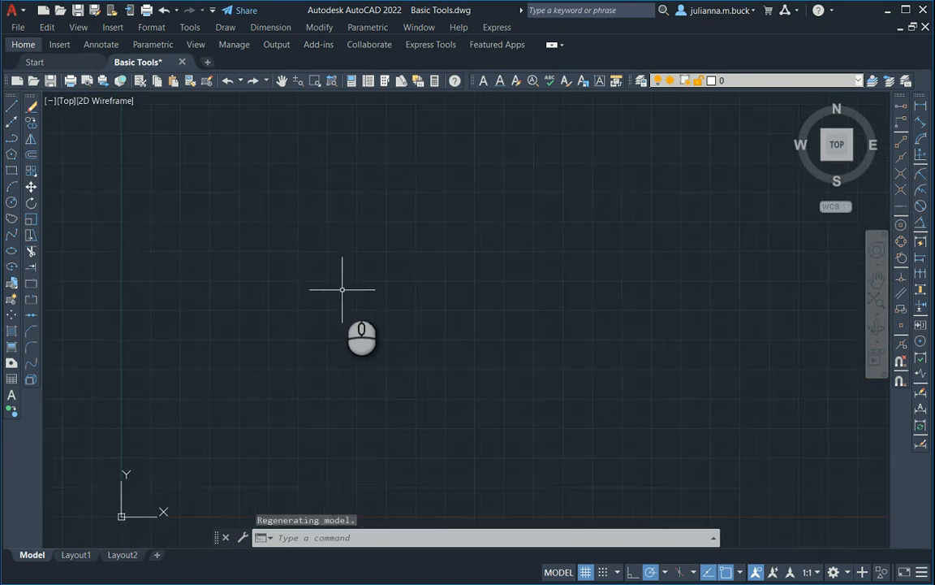
{"action": "scroll", "coordinate": [343, 286], "scroll_direction": "down", "scroll_amount": 5}
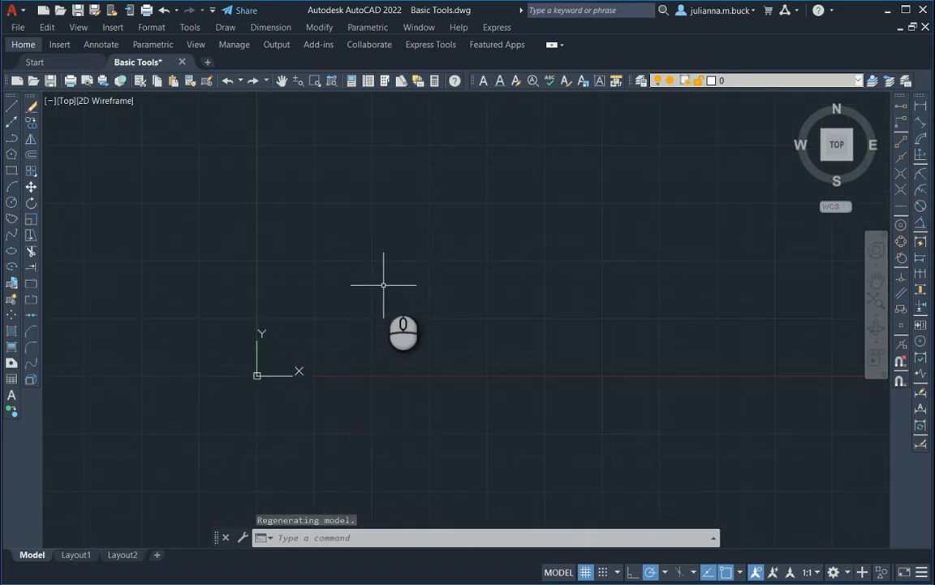
{"action": "scroll", "coordinate": [432, 297], "scroll_direction": "up", "scroll_amount": 2}
{"action": "scroll", "coordinate": [432, 297], "scroll_direction": "up", "scroll_amount": 2}
{"action": "scroll", "coordinate": [432, 293], "scroll_direction": "down", "scroll_amount": 2}
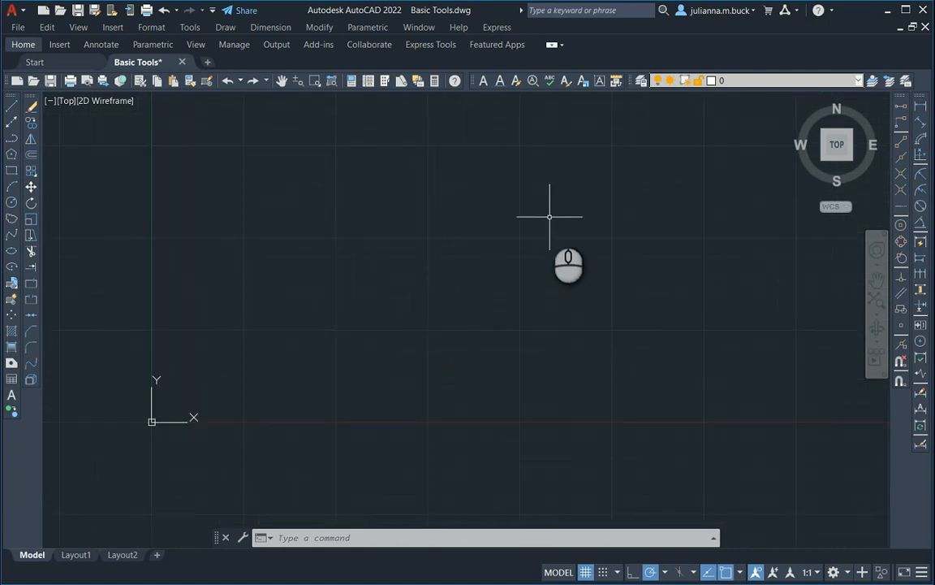
{"action": "mouse_move", "coordinate": [544, 244]}
{"action": "middle_mouse_down"}
{"action": "mouse_move", "coordinate": [497, 267]}
{"action": "mouse_move", "coordinate": [348, 284]}
{"action": "middle_mouse_up"}
{"action": "mouse_move", "coordinate": [253, 226]}
{"action": "middle_mouse_down"}
{"action": "mouse_move", "coordinate": [231, 246]}
{"action": "mouse_move", "coordinate": [460, 264]}
{"action": "middle_mouse_up"}
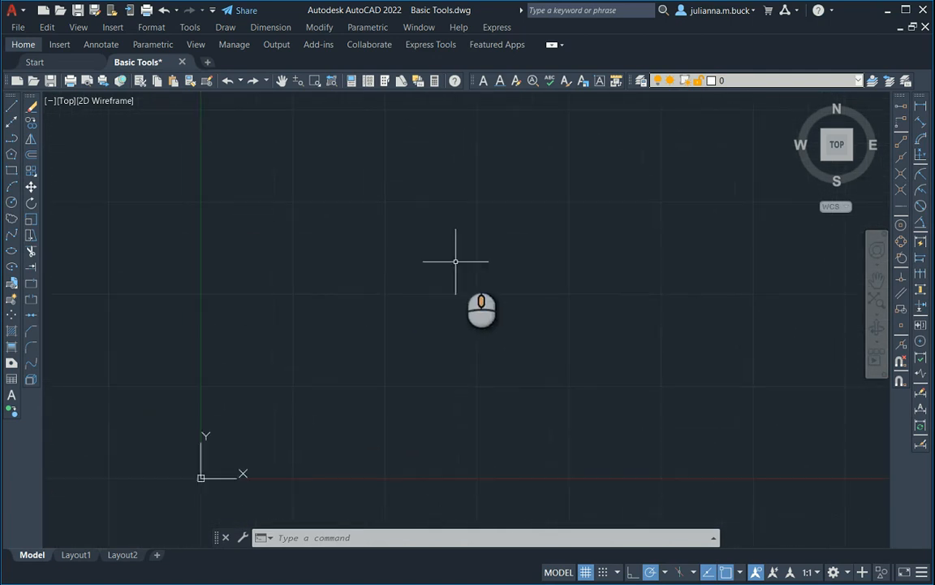
{"action": "mouse_move", "coordinate": [656, 237]}
{"action": "middle_mouse_down"}
{"action": "mouse_move", "coordinate": [637, 313]}
{"action": "mouse_move", "coordinate": [505, 334]}
{"action": "middle_mouse_up"}
{"action": "mouse_move", "coordinate": [282, 256]}
{"action": "middle_mouse_down"}
{"action": "mouse_move", "coordinate": [344, 286]}
{"action": "mouse_move", "coordinate": [419, 285]}
{"action": "middle_mouse_up"}
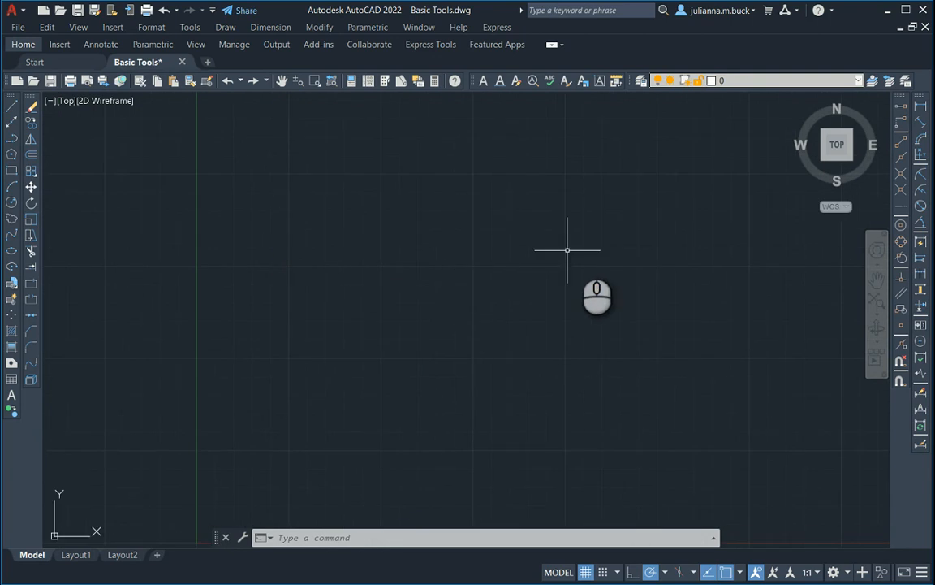
{"action": "middle_click_drag", "start_coordinate": [629, 337], "coordinate": [570, 259]}
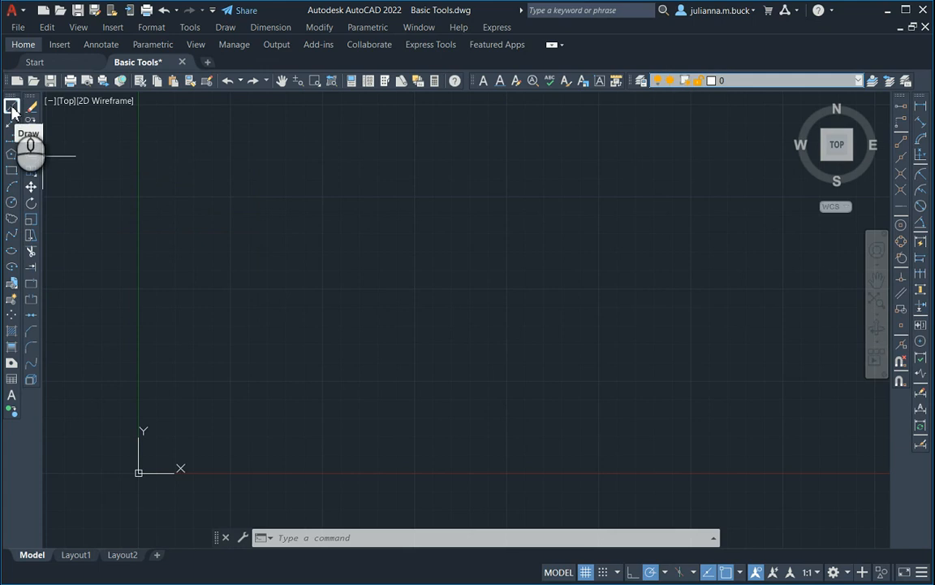
- Set polar tracking to 30° increments and draw a horizontal line 35 units long toward the right with the Line command
{"action": "left_click", "coordinate": [11, 107]}
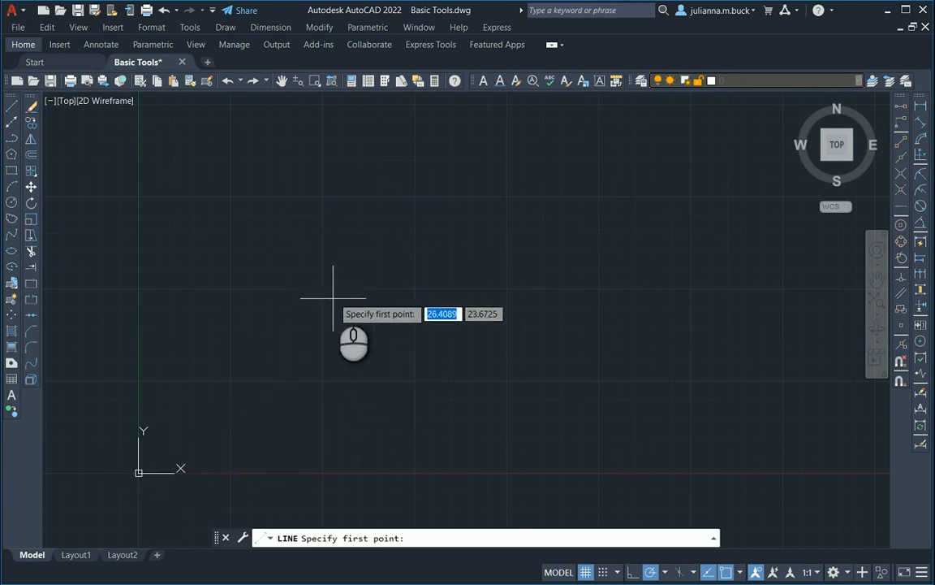
{"action": "left_click", "coordinate": [265, 323]}
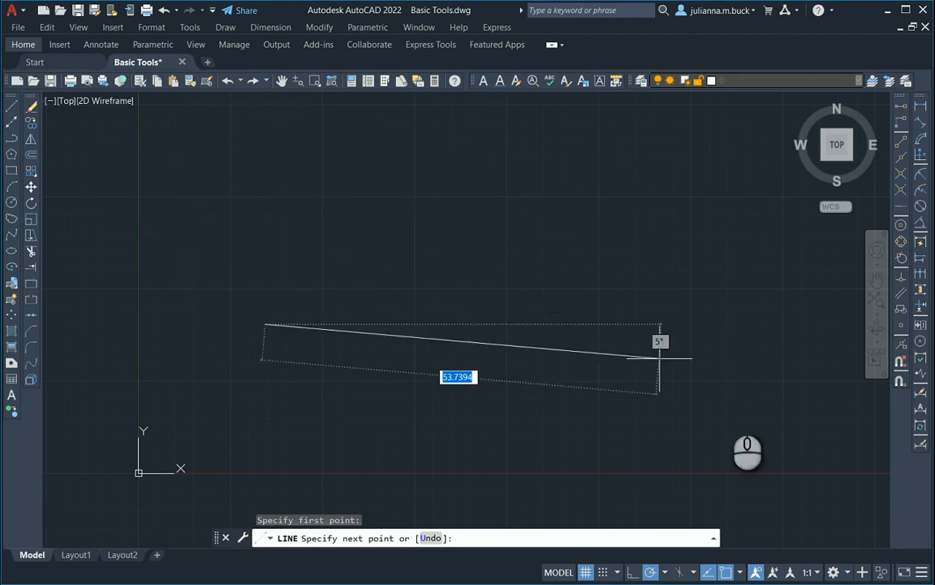
{"action": "left_click", "coordinate": [664, 575]}
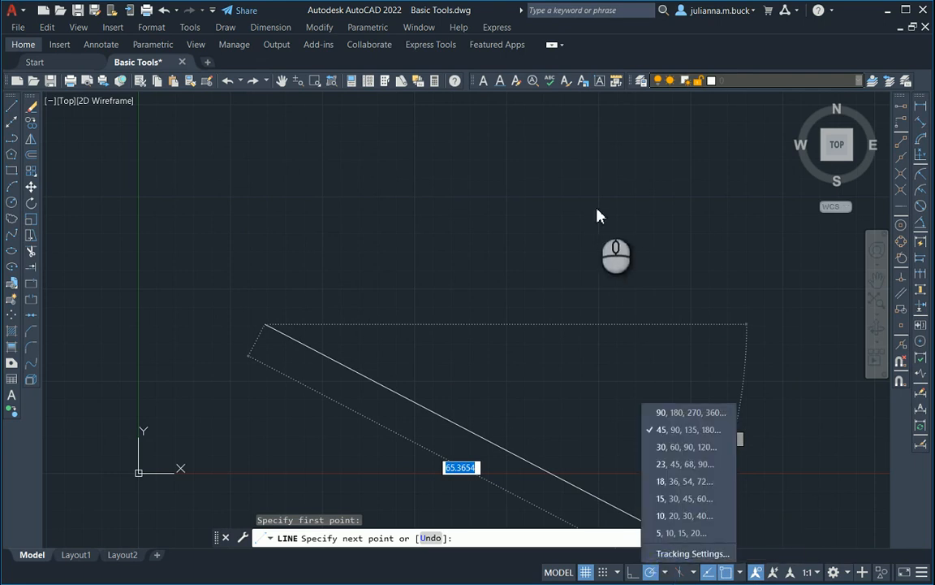
{"action": "left_click", "coordinate": [689, 449]}
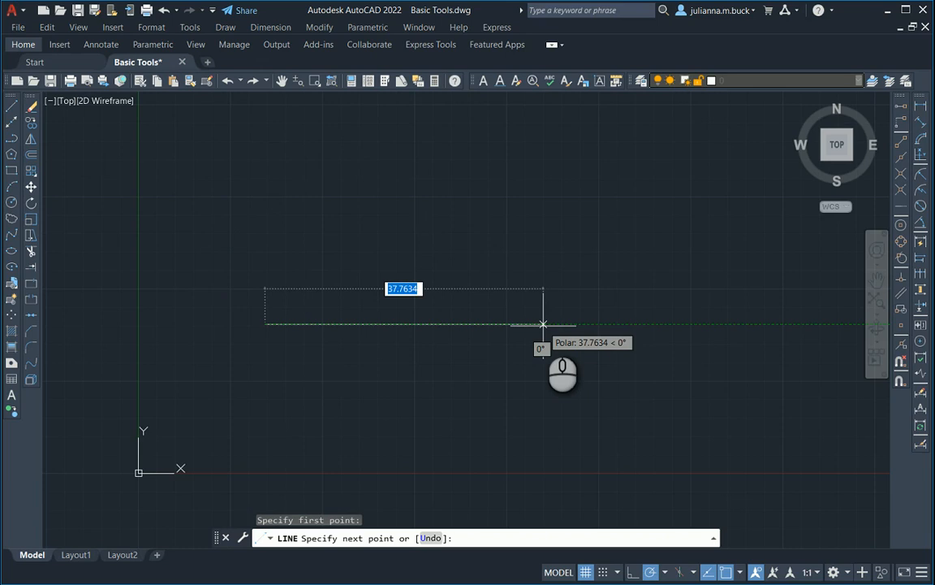
{"action": "type", "text": "35"}
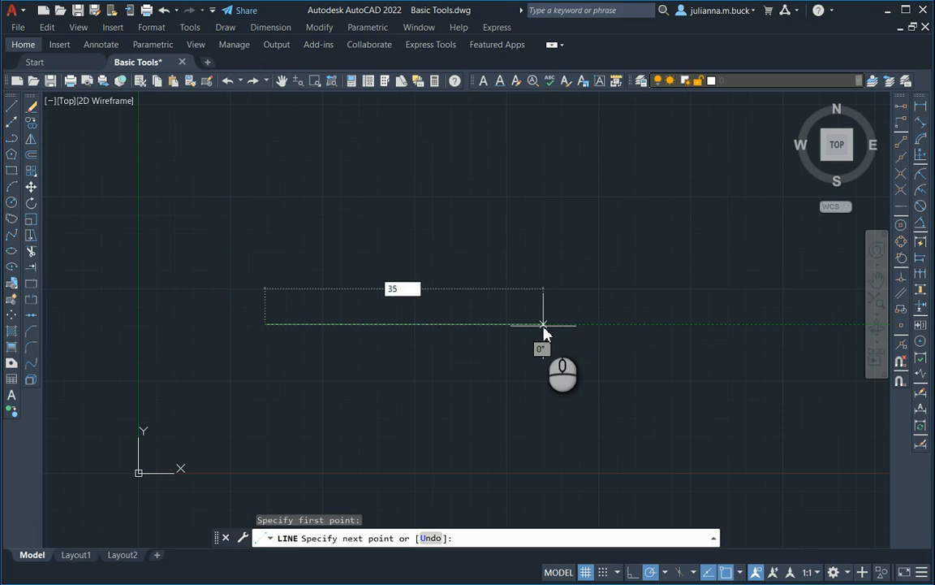
{"action": "key", "text": "Return"}
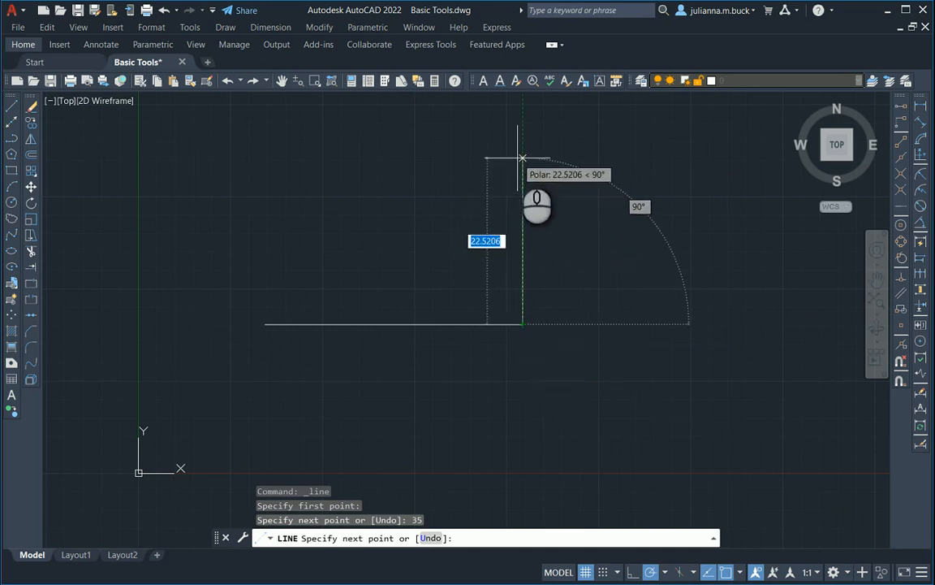
- Continue from the line's right end with a 20-unit segment straight up and a 20-unit segment sloping down-left at 141°, ending the Line command
{"action": "type", "text": "2"}
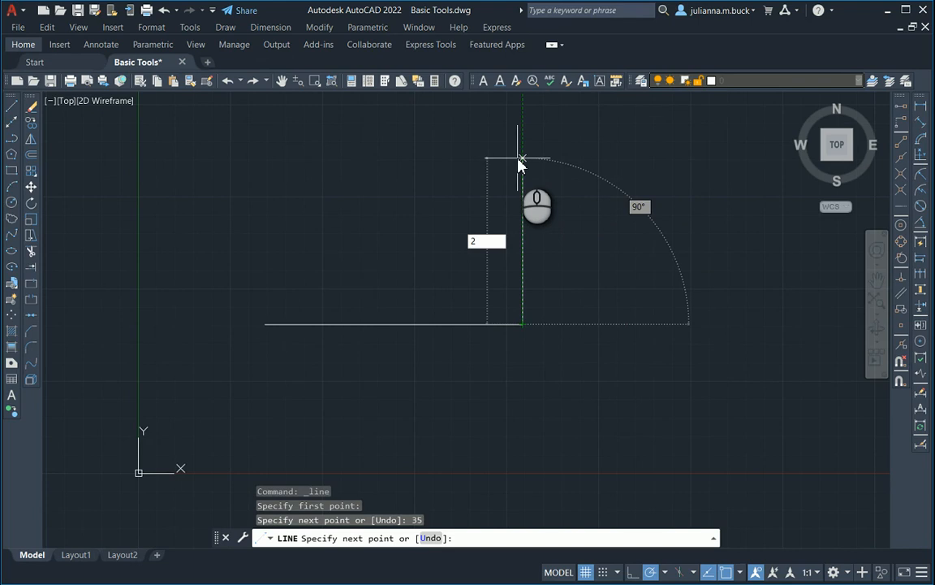
{"action": "type", "text": "0"}
{"action": "key", "text": "Return"}
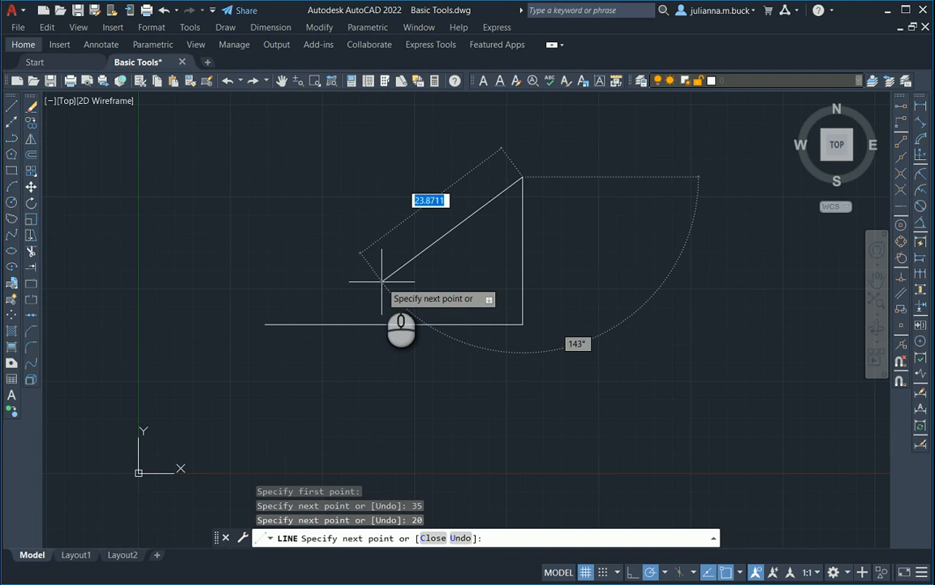
{"action": "key", "text": "Tab"}
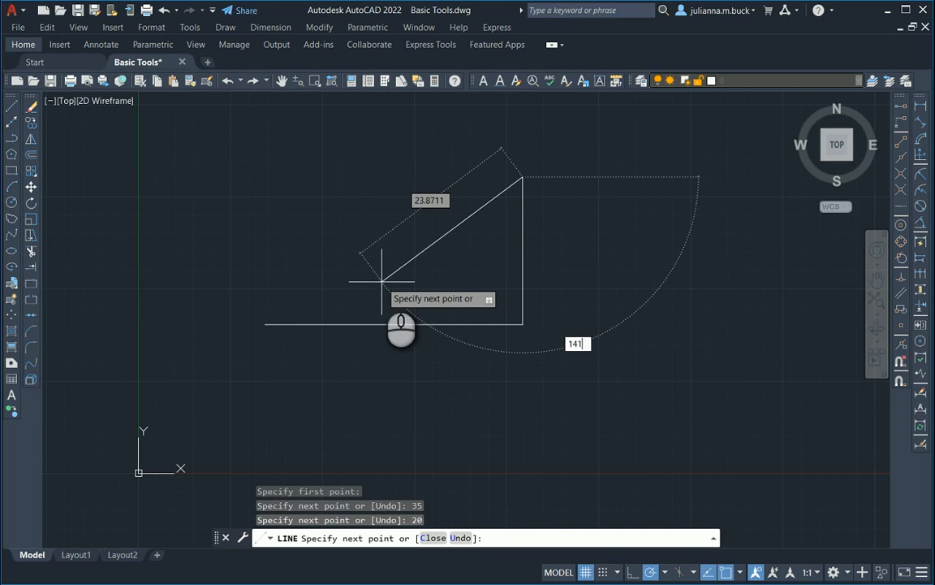
{"action": "key", "text": "Tab"}
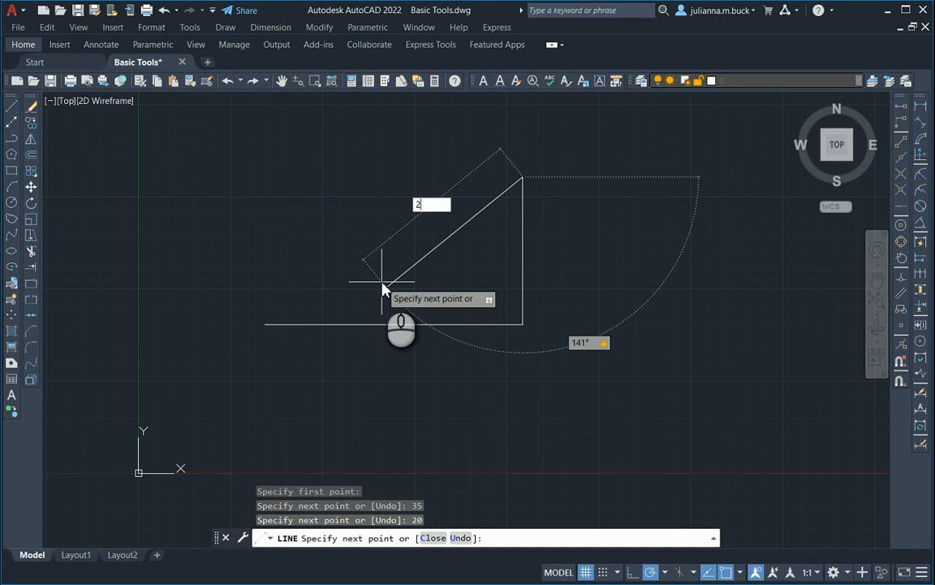
{"action": "type", "text": "20"}
{"action": "key", "text": "Return"}
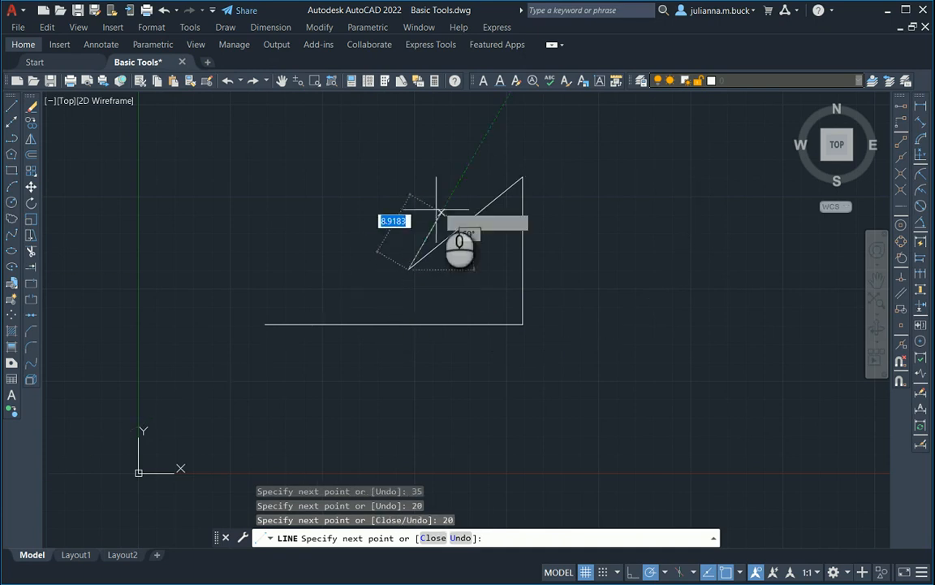
{"action": "right_click", "coordinate": [398, 188]}
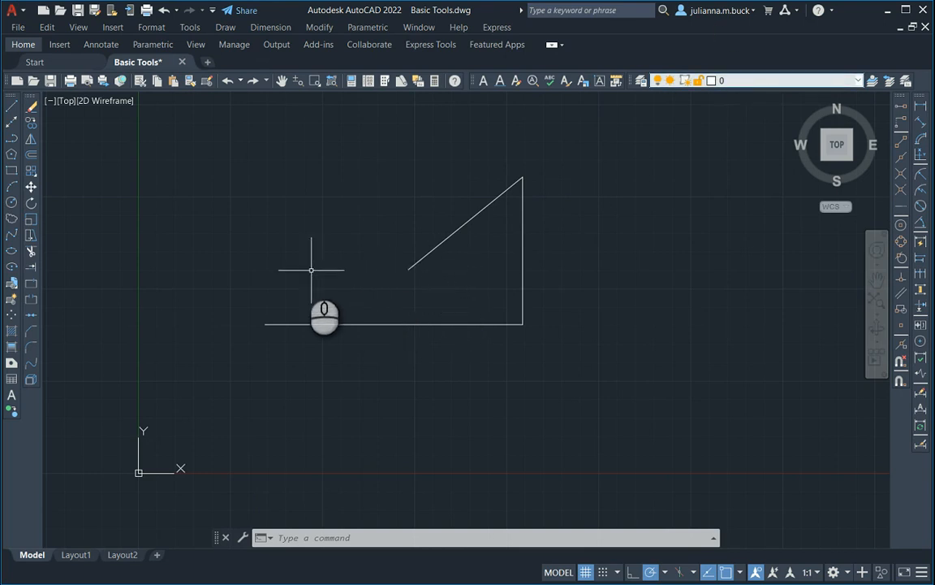
- Draw a rectangle 19 wide by 10 high, its upper-left corner about 5 units directly below the corner of the two perpendicular lines
{"action": "left_click", "coordinate": [12, 173]}
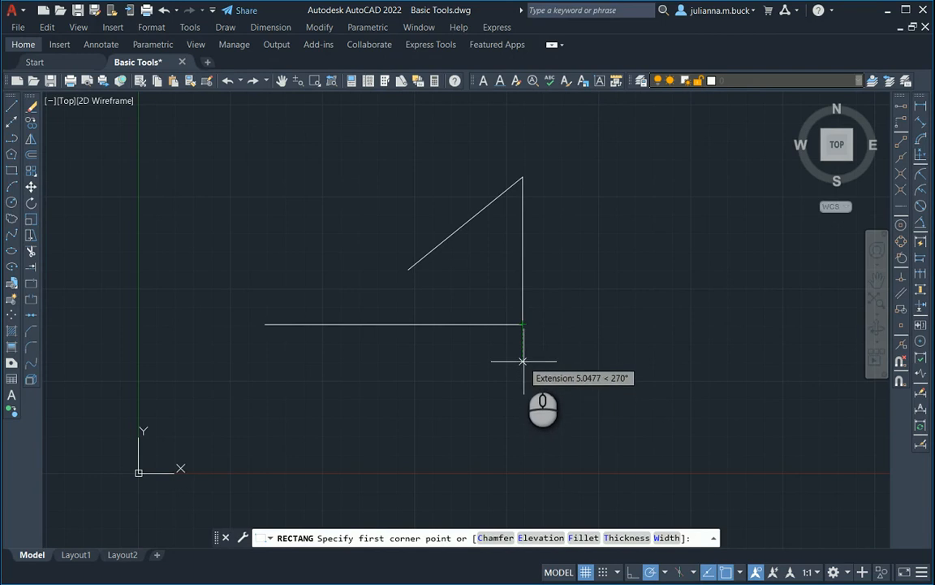
{"action": "left_click", "coordinate": [523, 361]}
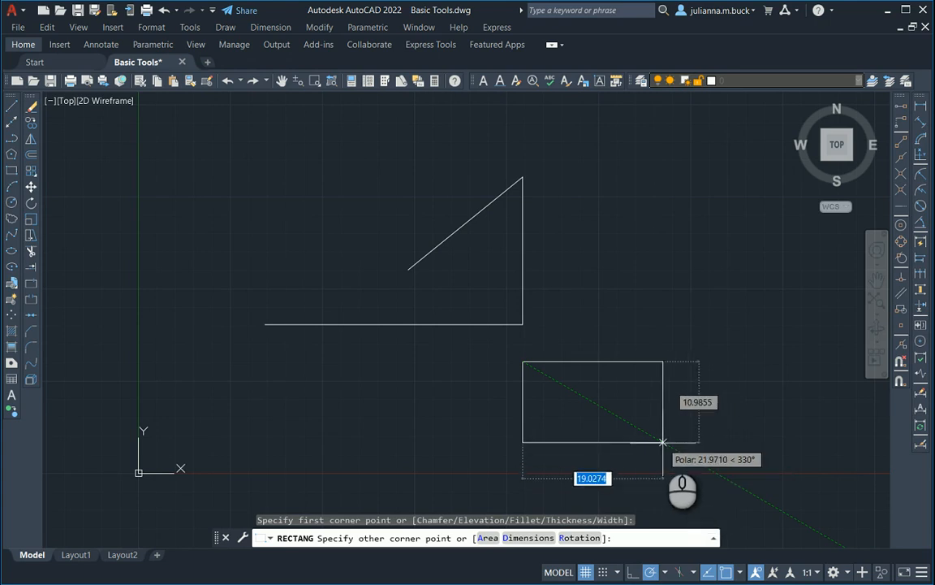
{"action": "type", "text": "19"}
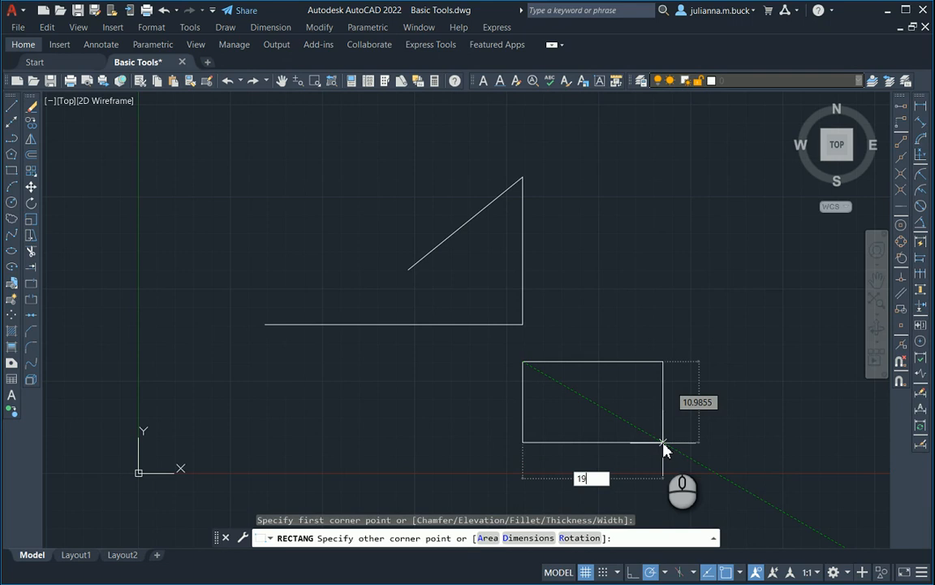
{"action": "key", "text": "Tab"}
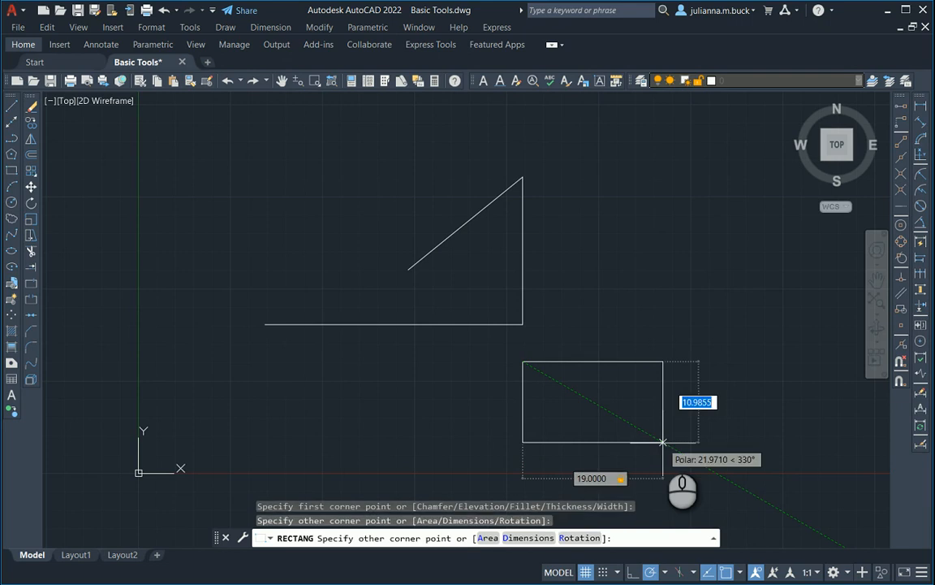
{"action": "key", "text": "BackSpace"}
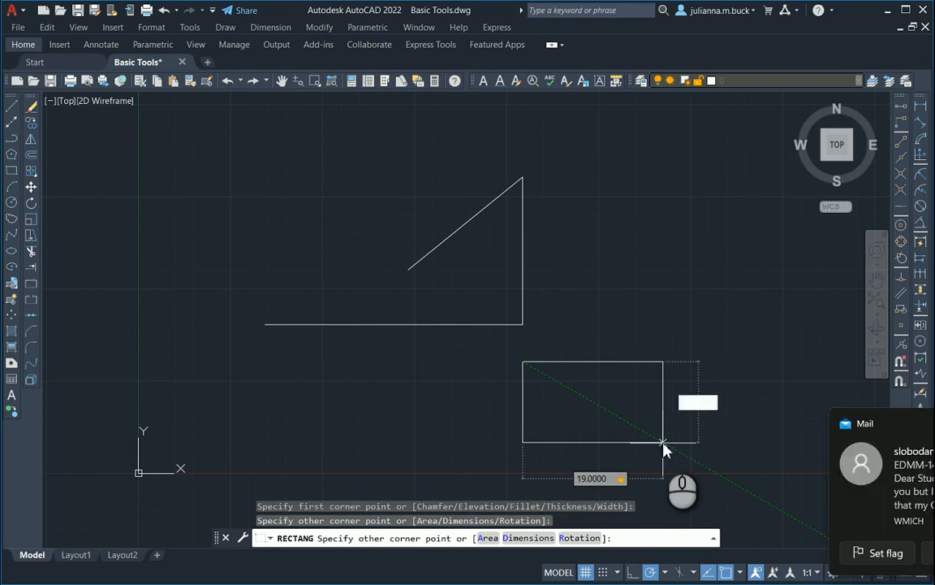
{"action": "type", "text": "10"}
{"action": "key", "text": "Return"}
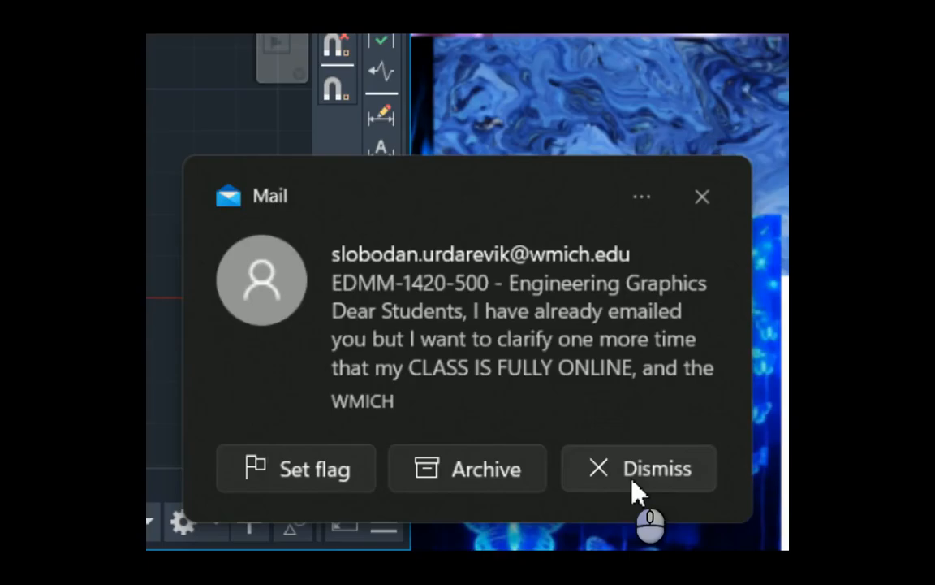
{"action": "left_click", "coordinate": [633, 479]}
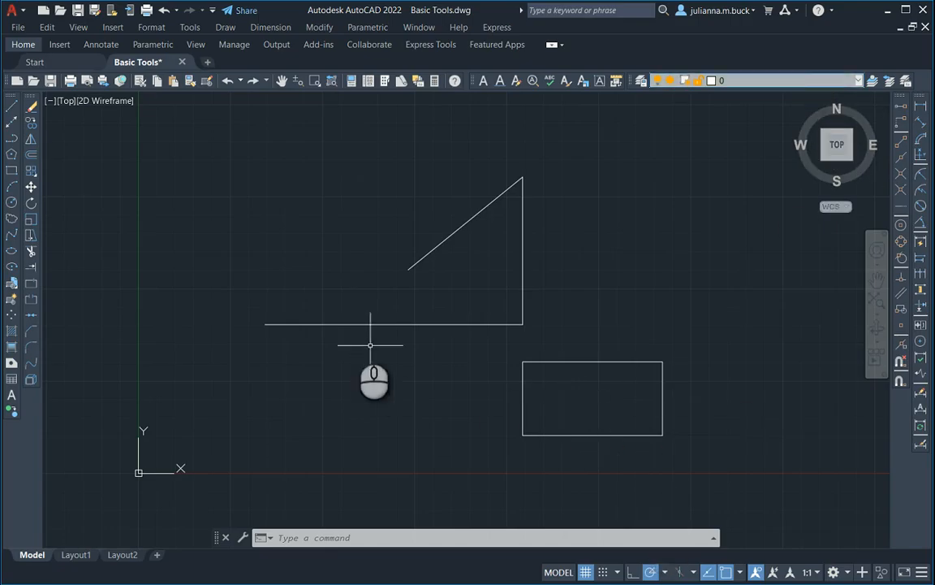
{"action": "left_click", "coordinate": [11, 172]}
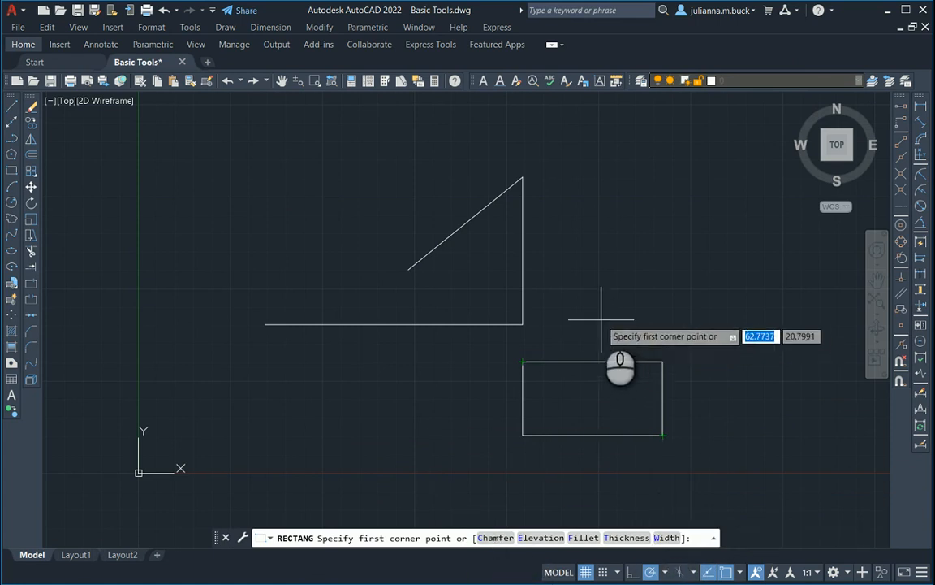
{"action": "key", "text": "Escape"}
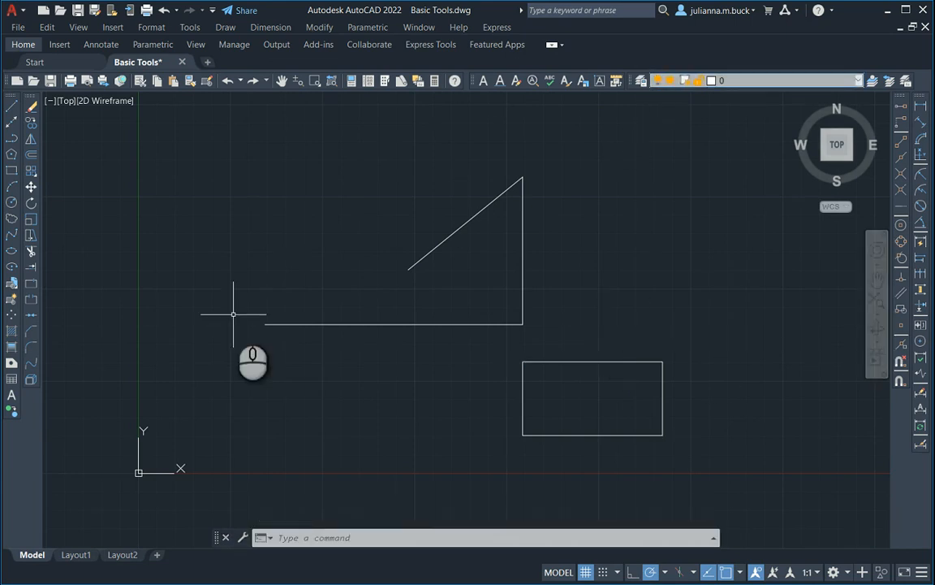
- Draw a three-point arc from the vertical line's upper end, bulging right, to the upper-right corner of the rectangle
{"action": "left_click", "coordinate": [11, 187]}
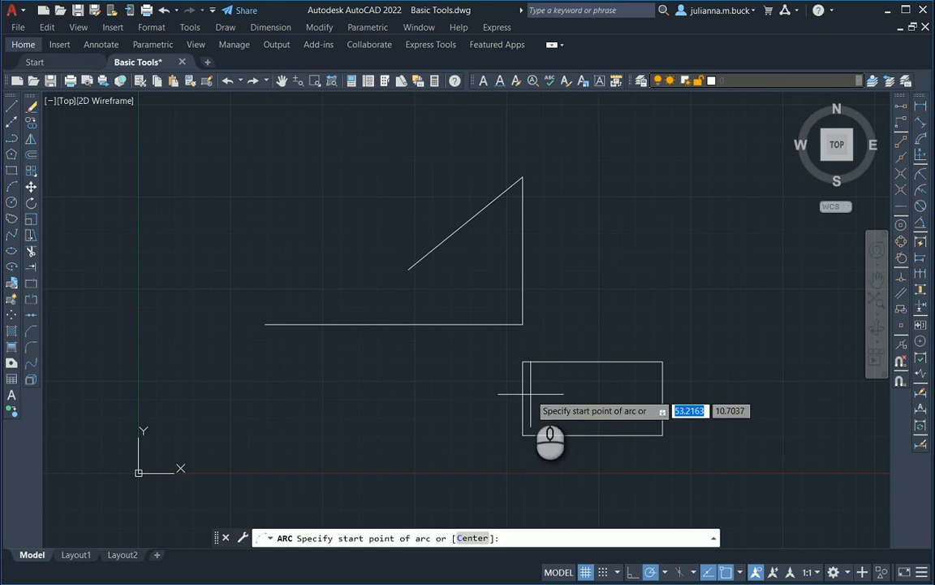
{"action": "left_click", "coordinate": [522, 176]}
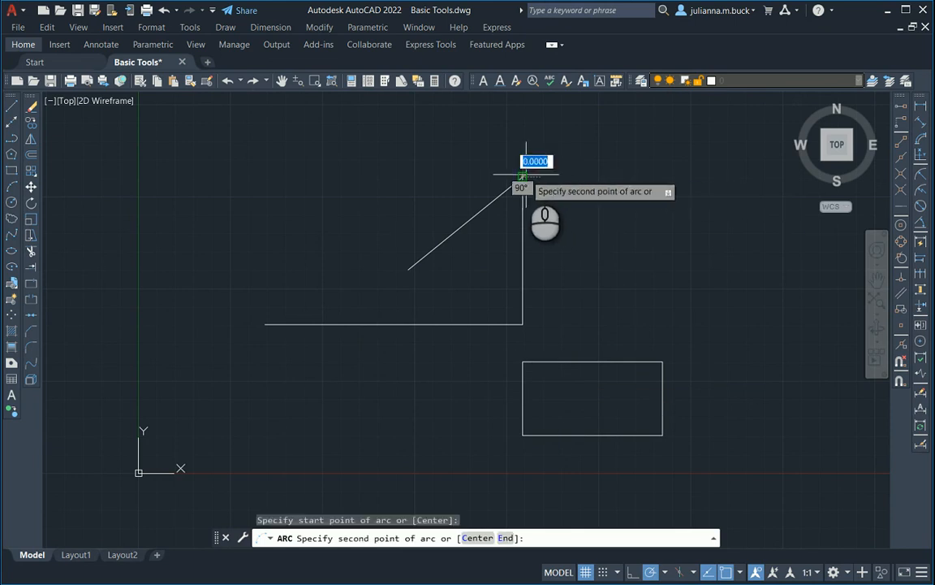
{"action": "left_click", "coordinate": [666, 213]}
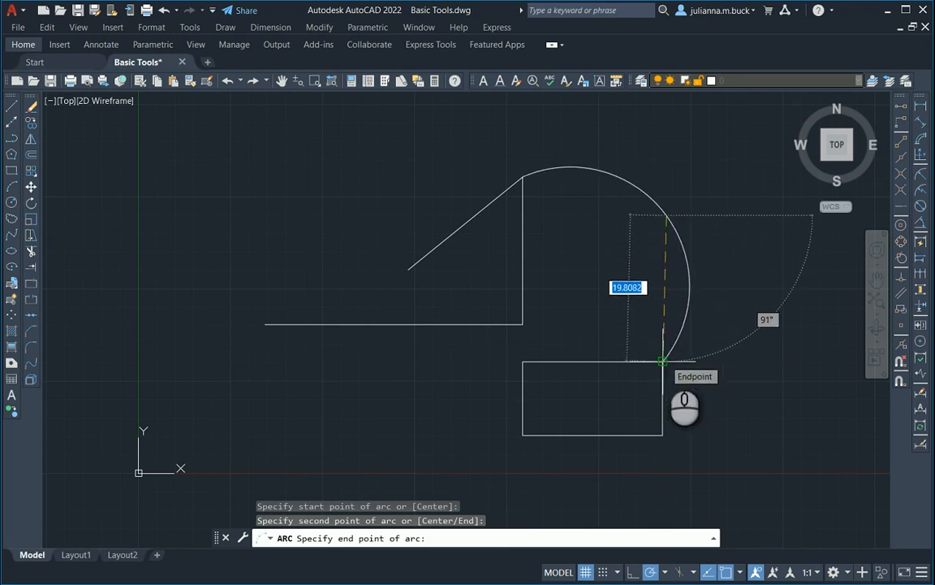
{"action": "left_click", "coordinate": [664, 360]}
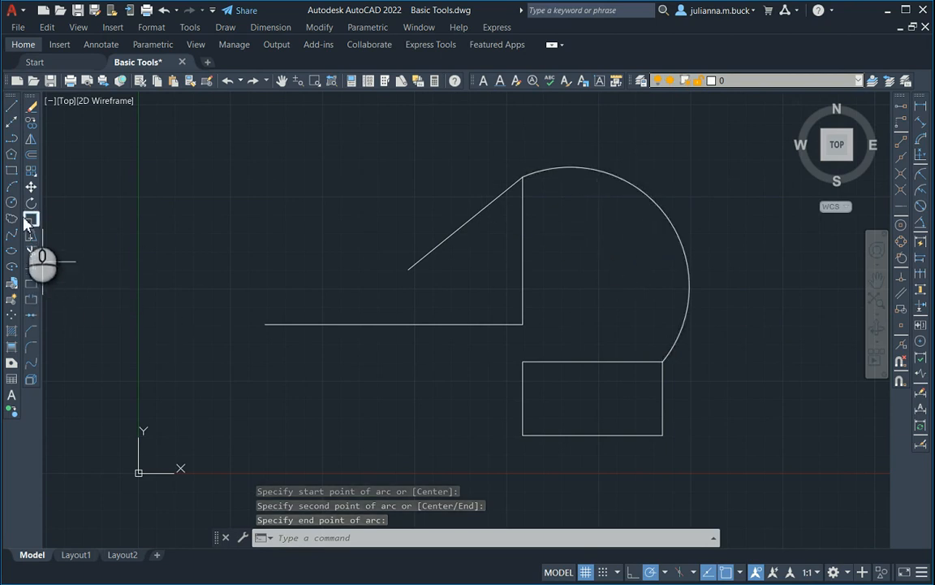
- Draw an arc by center, start and end, centered at about (38.3, 14.5), from the horizontal line above it counterclockwise to its lower-right side
{"action": "left_click", "coordinate": [11, 185]}
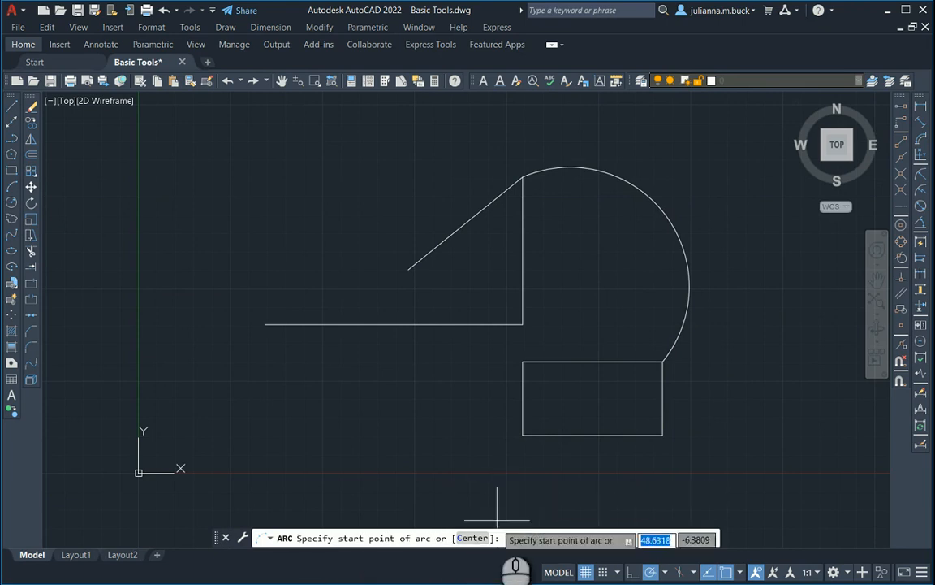
{"action": "left_click", "coordinate": [475, 539]}
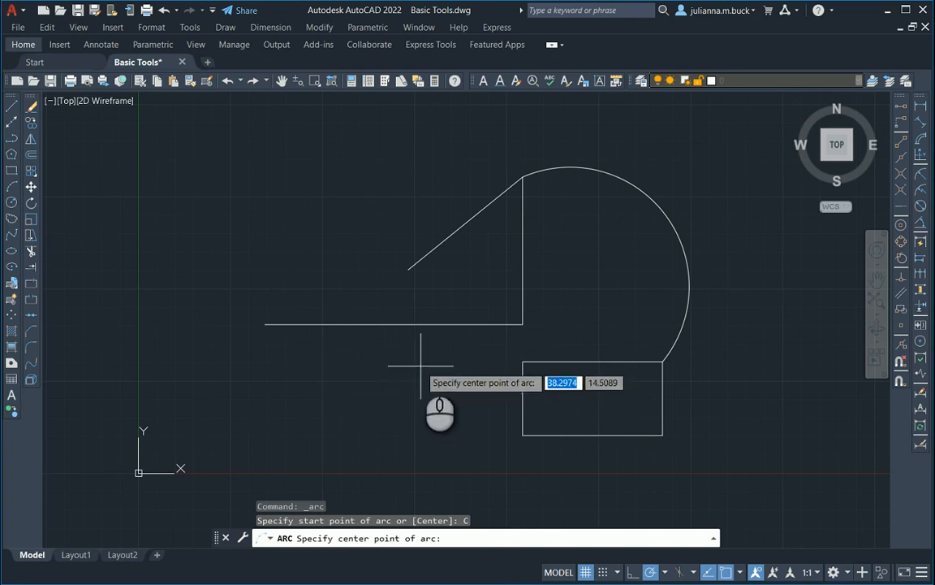
{"action": "left_click", "coordinate": [421, 365]}
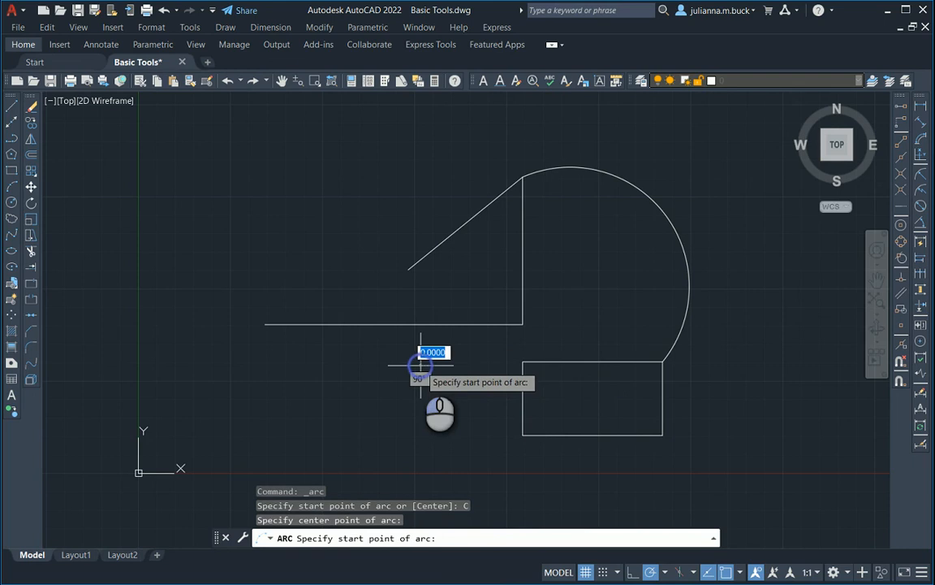
{"action": "left_click", "coordinate": [396, 324]}
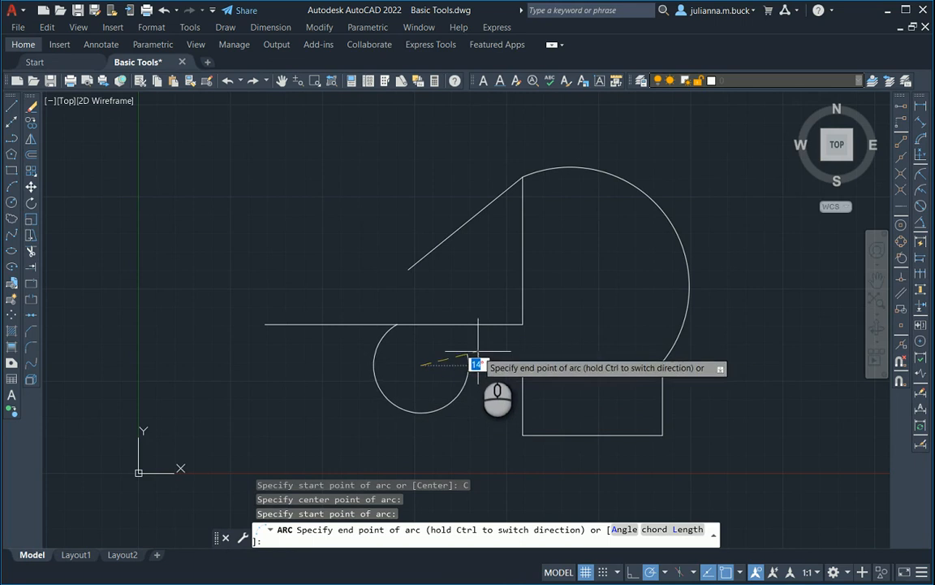
{"action": "left_click", "coordinate": [487, 403]}
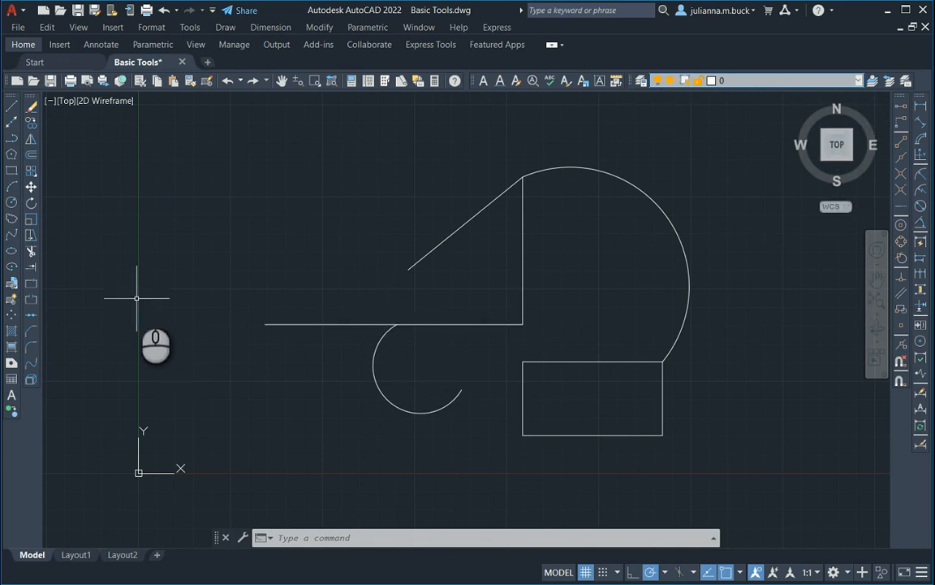
- Draw a circle of radius 12 centered on the left endpoint of the horizontal line
{"action": "left_click", "coordinate": [12, 203]}
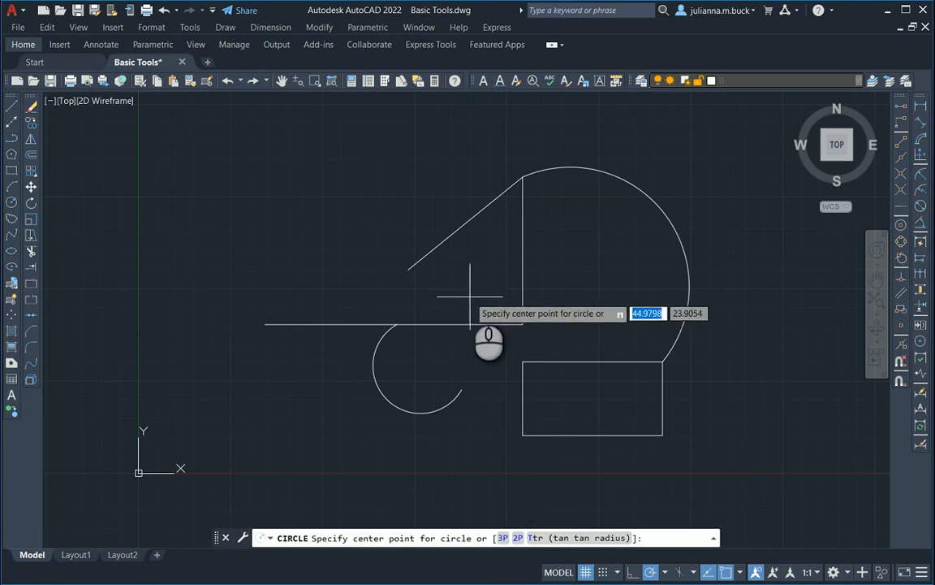
{"action": "left_click", "coordinate": [265, 323]}
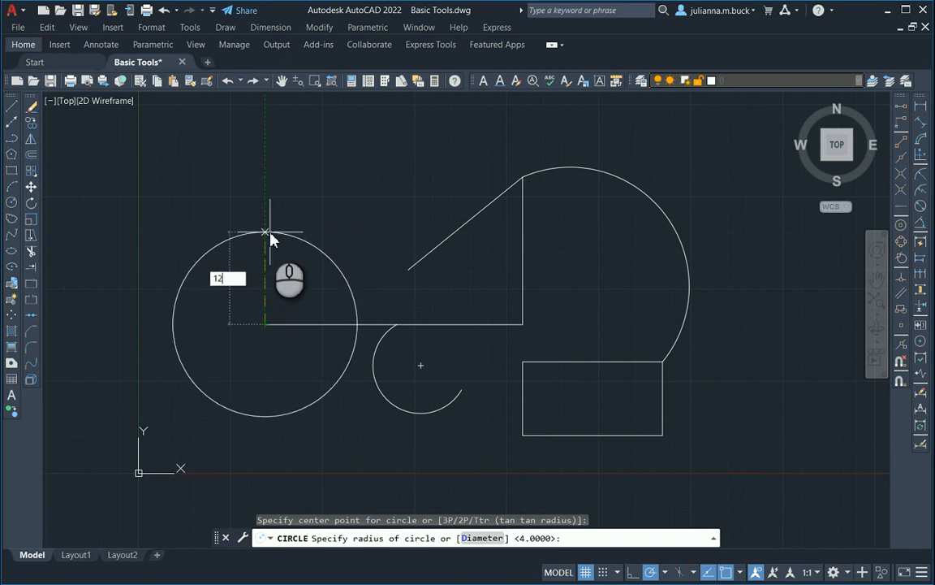
{"action": "key", "text": "Return"}
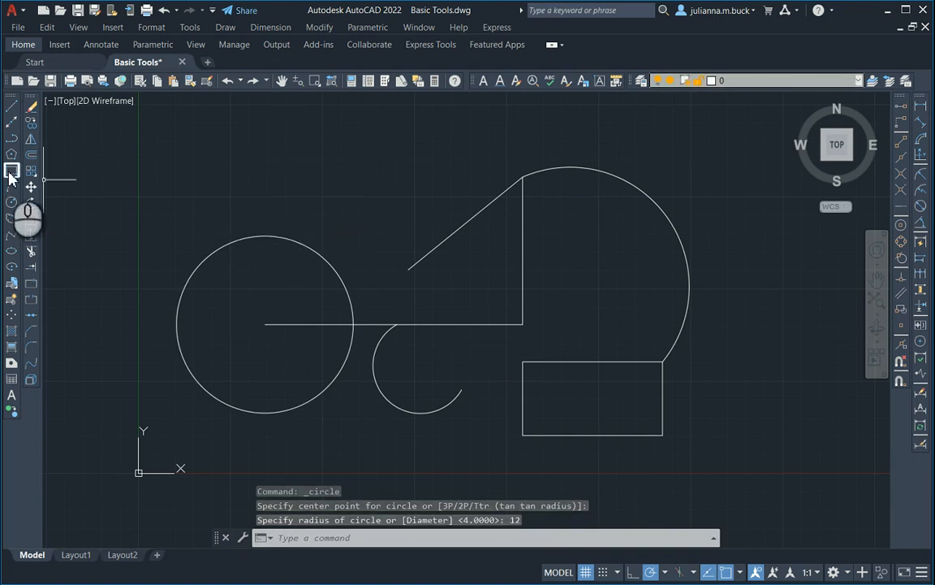
- Draw a radius 10 circle with the tangent-tangent-radius option, touching the undersides of the large circle and the small arc
{"action": "left_click", "coordinate": [11, 202]}
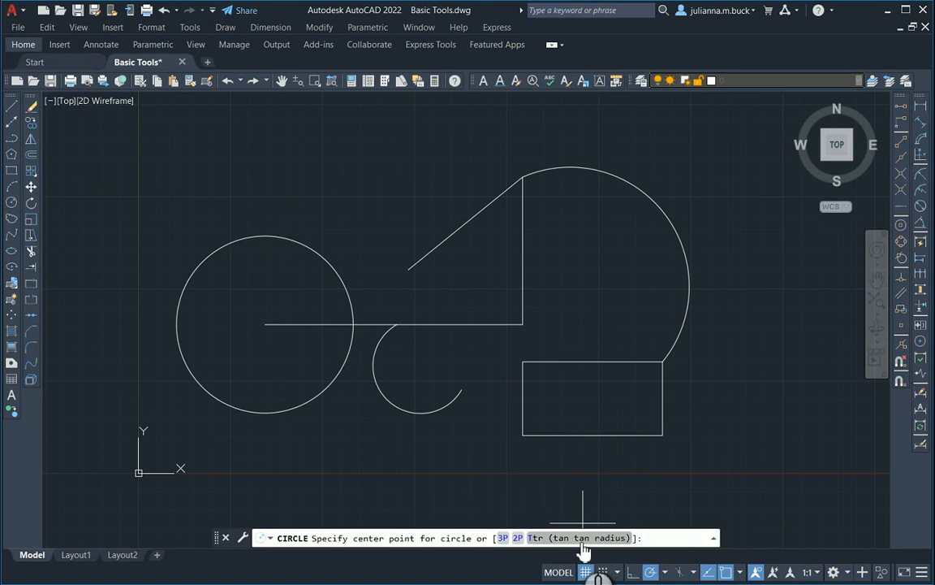
{"action": "left_click", "coordinate": [572, 537]}
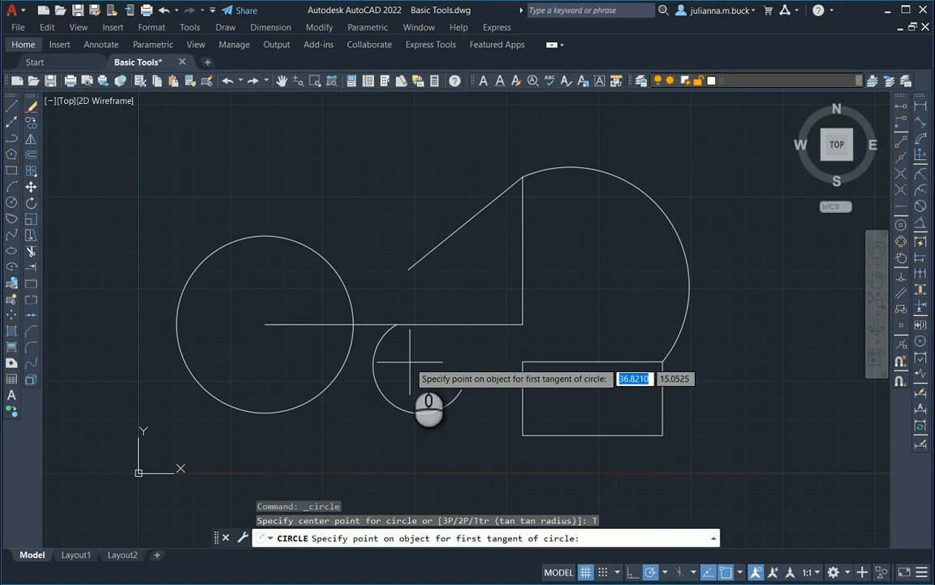
{"action": "scroll", "coordinate": [411, 382], "scroll_direction": "up", "scroll_amount": 5}
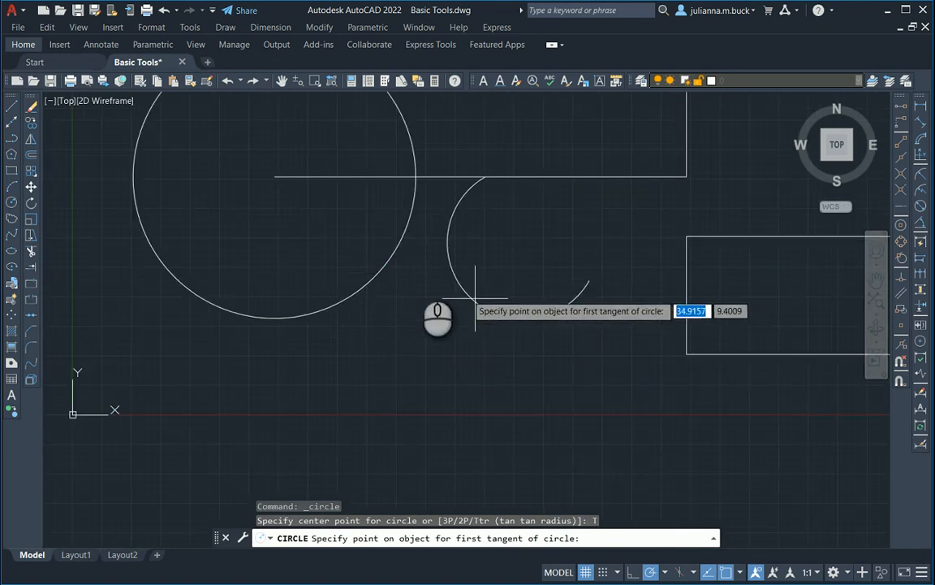
{"action": "left_click", "coordinate": [327, 311]}
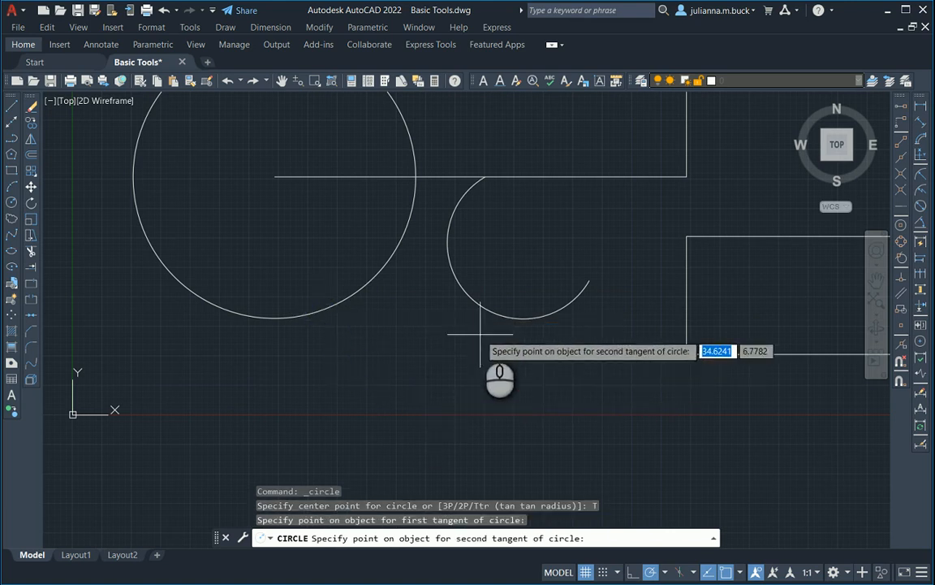
{"action": "left_click", "coordinate": [482, 307]}
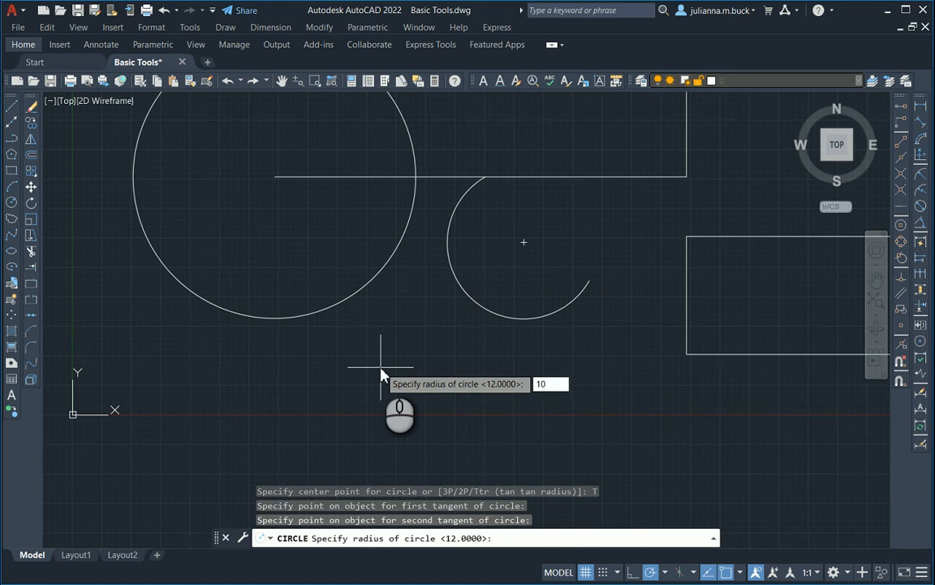
{"action": "type", "text": "10"}
{"action": "key", "text": "Return"}
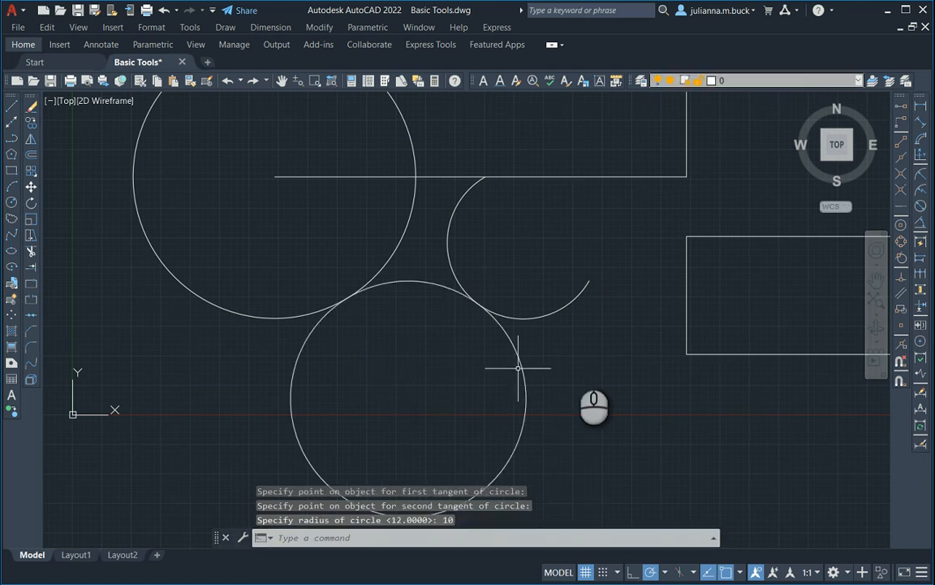
- Draw a wavy spline from the horizontal line's left endpoint, stepping up and right to end just left of the sloping line's upper end
{"action": "middle_click_drag", "start_coordinate": [625, 353], "coordinate": [655, 292]}
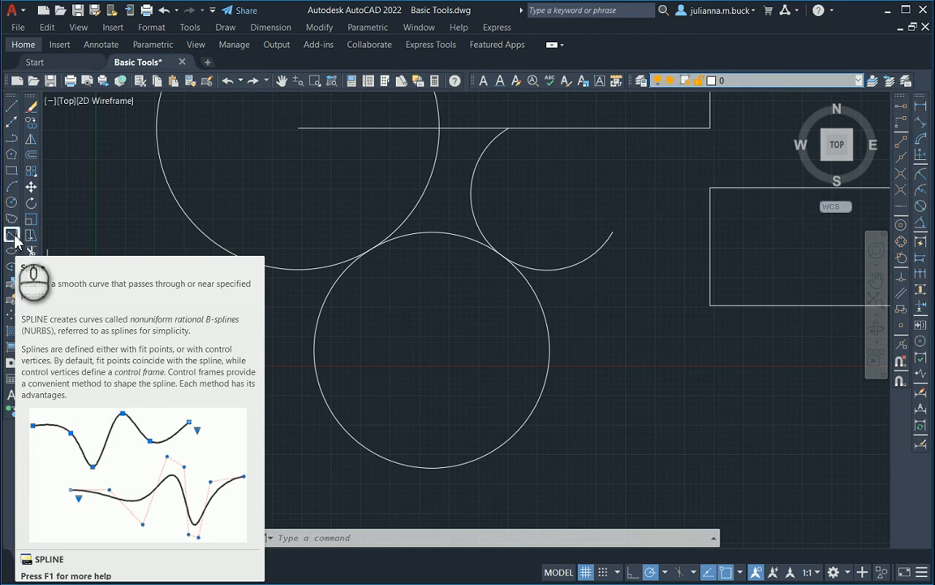
{"action": "left_click", "coordinate": [12, 235]}
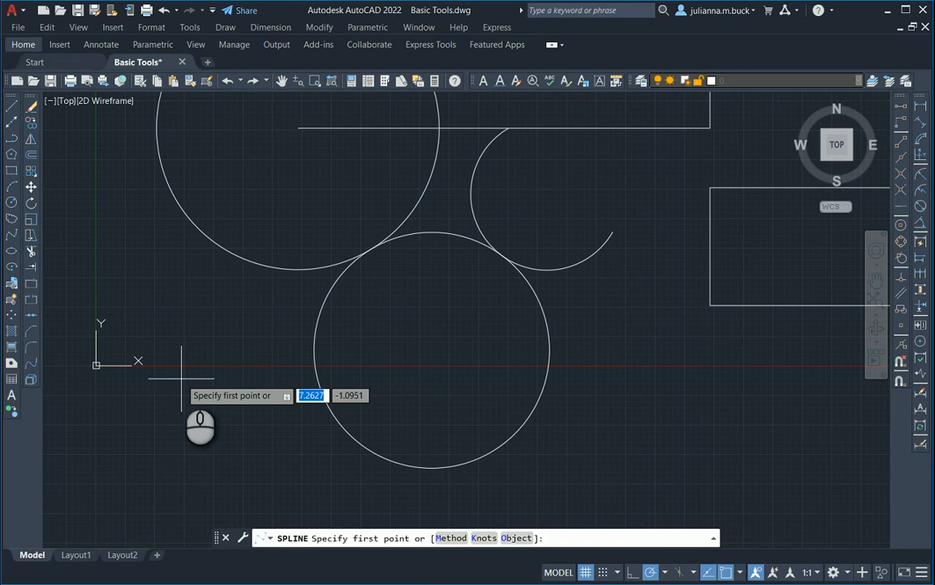
{"action": "scroll", "coordinate": [231, 406], "scroll_direction": "down", "scroll_amount": 2}
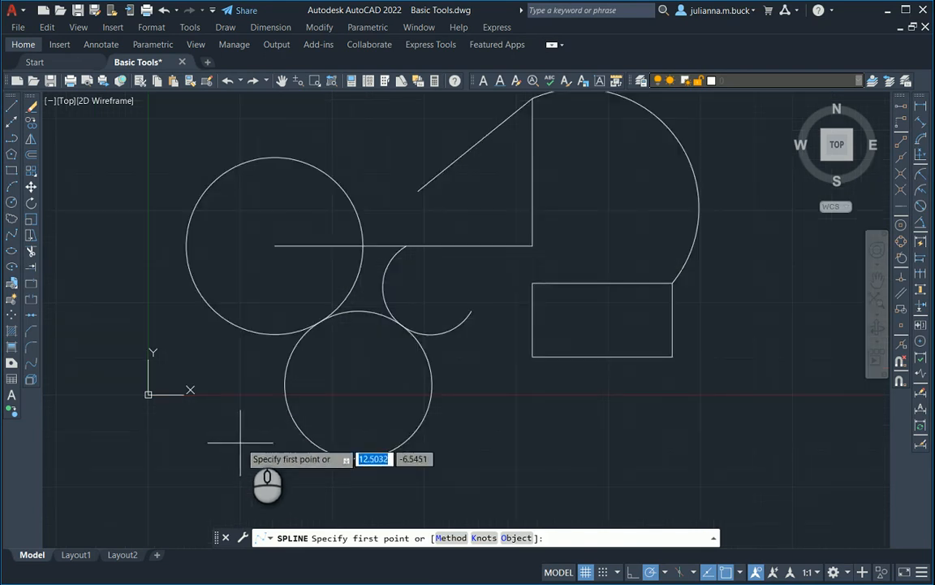
{"action": "scroll", "coordinate": [338, 175], "scroll_direction": "up", "scroll_amount": 2}
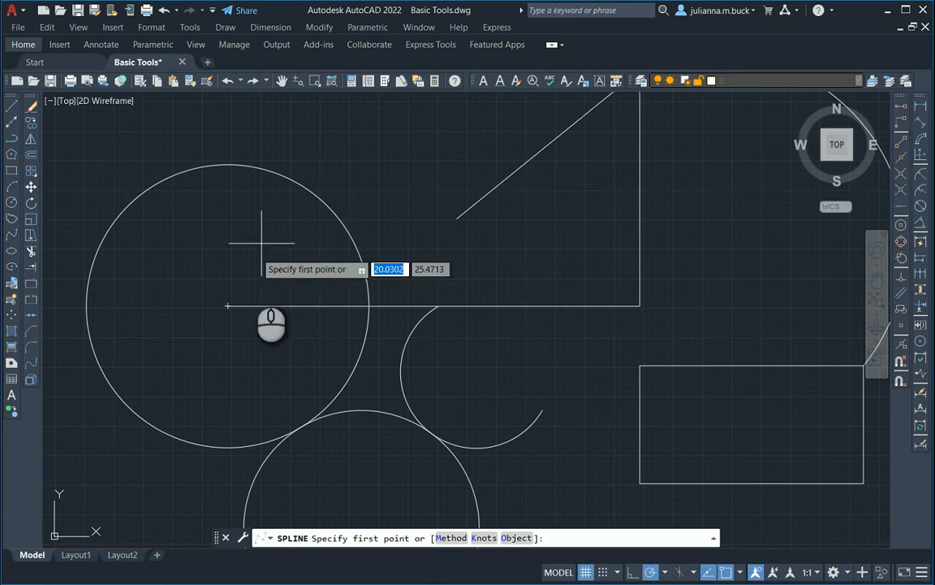
{"action": "left_click", "coordinate": [227, 306]}
{"action": "left_click", "coordinate": [226, 257]}
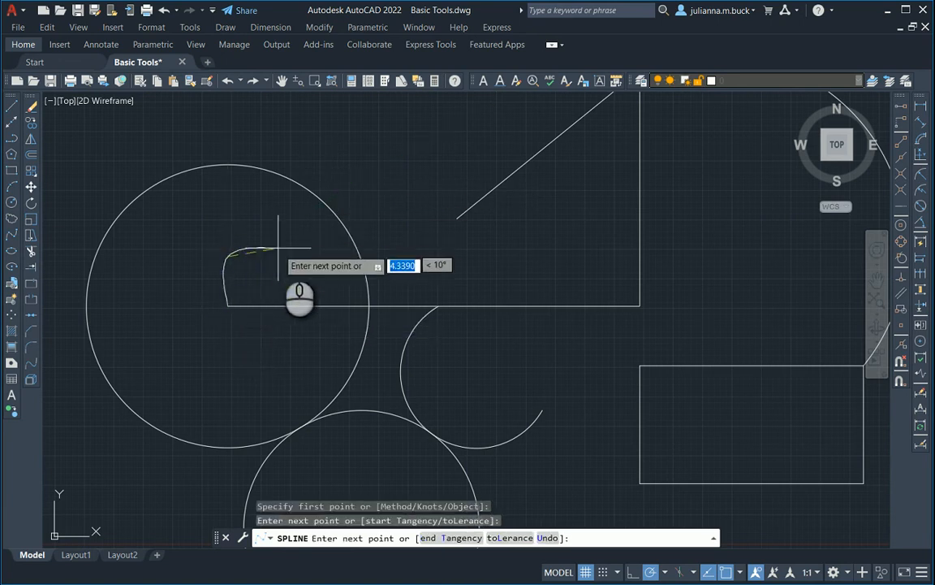
{"action": "left_click", "coordinate": [285, 259]}
{"action": "left_click", "coordinate": [305, 225]}
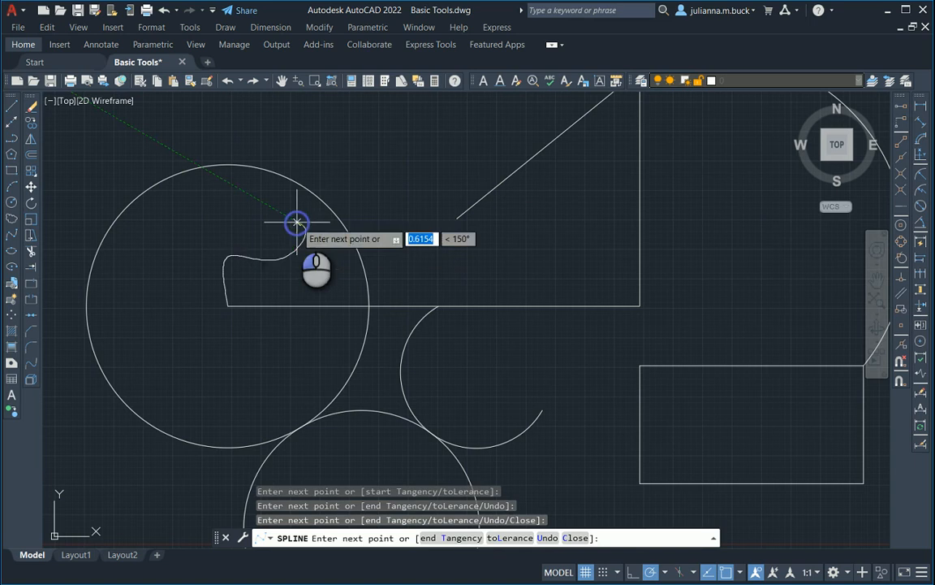
{"action": "left_click", "coordinate": [328, 155]}
{"action": "left_click", "coordinate": [421, 159]}
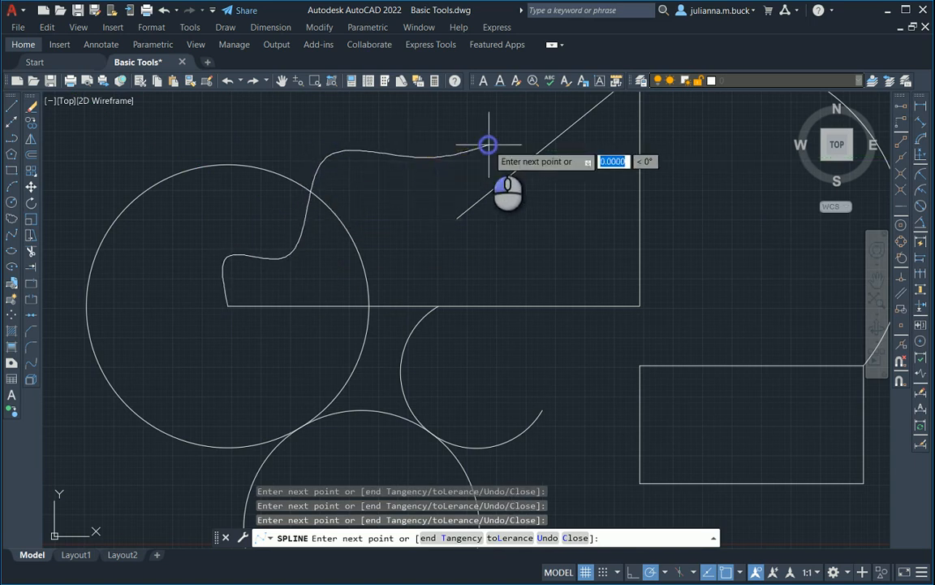
{"action": "middle_click_drag", "start_coordinate": [501, 109], "coordinate": [474, 221]}
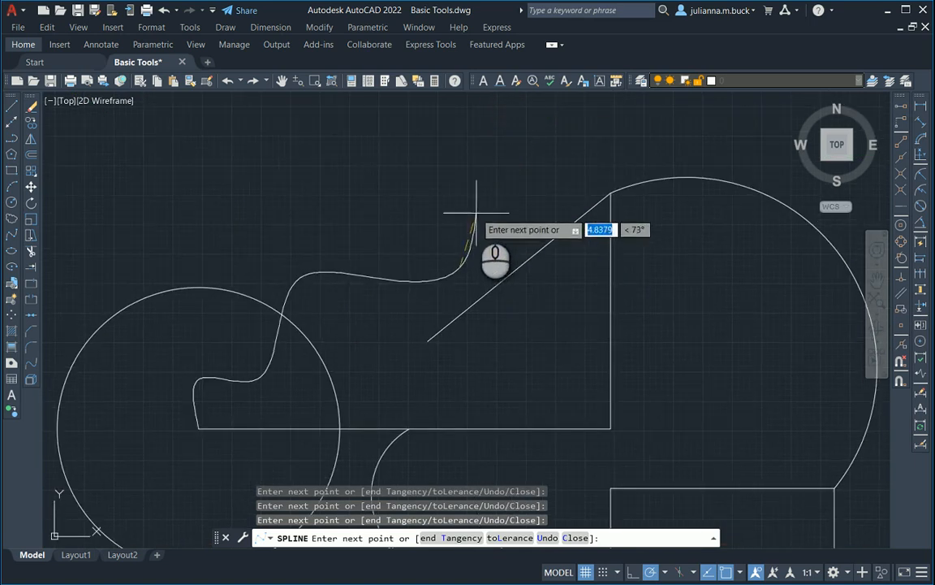
{"action": "left_click", "coordinate": [459, 203]}
{"action": "left_click", "coordinate": [562, 185]}
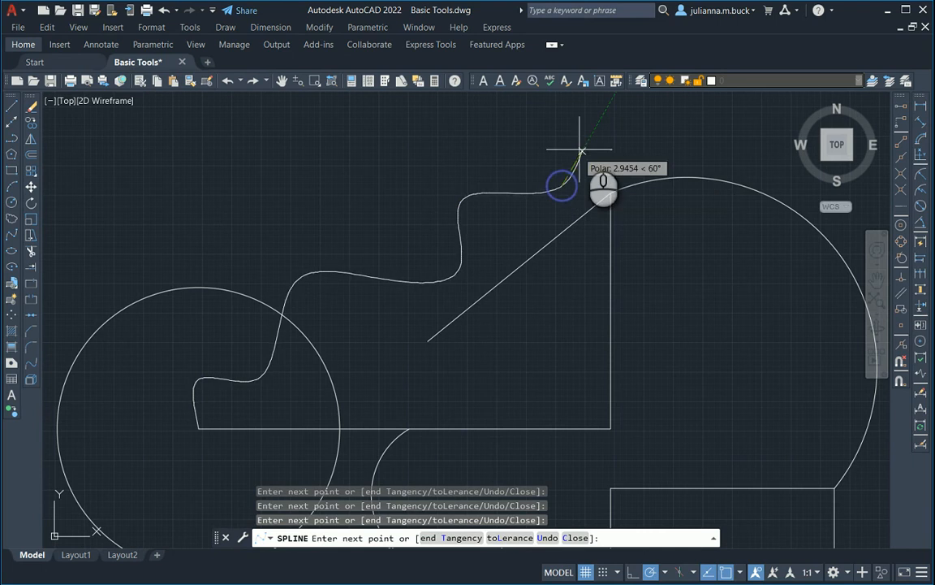
{"action": "key", "text": "Return"}
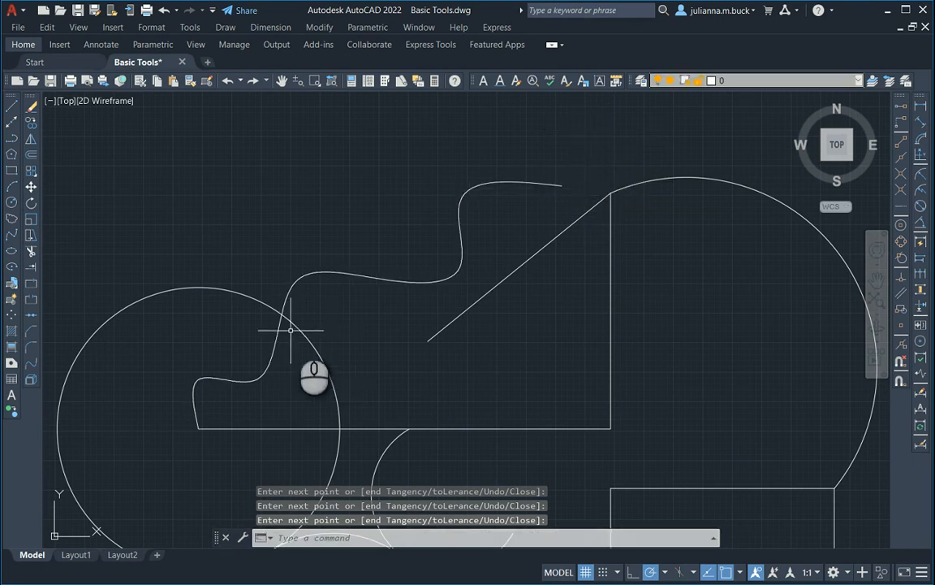
- Draw an ellipse starting at the corner of the two perpendicular lines, with a 15-unit axis horizontally to the right and a distance of 3 to the other axis
{"action": "scroll", "coordinate": [380, 224], "scroll_direction": "down", "scroll_amount": 1}
{"action": "scroll", "coordinate": [302, 347], "scroll_direction": "up", "scroll_amount": 1}
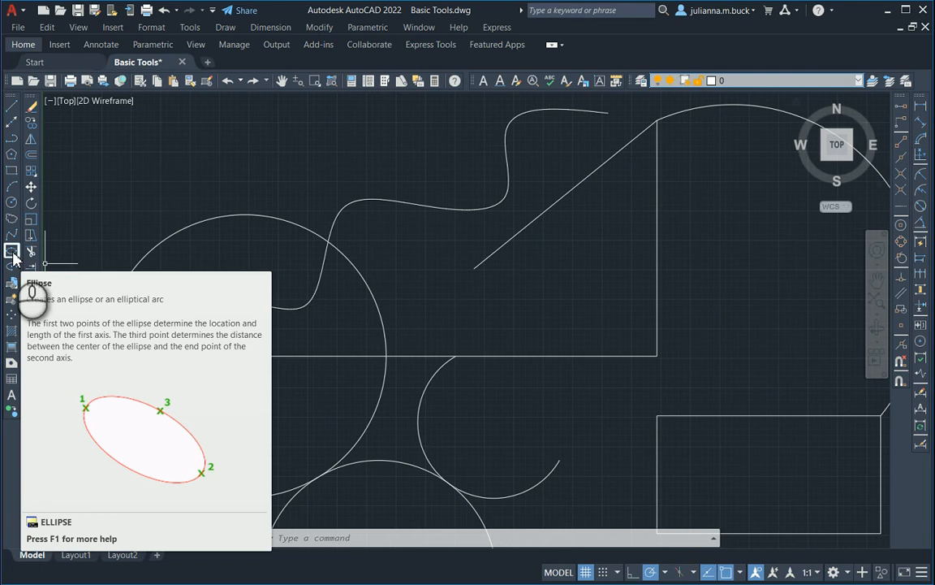
{"action": "left_click", "coordinate": [13, 256]}
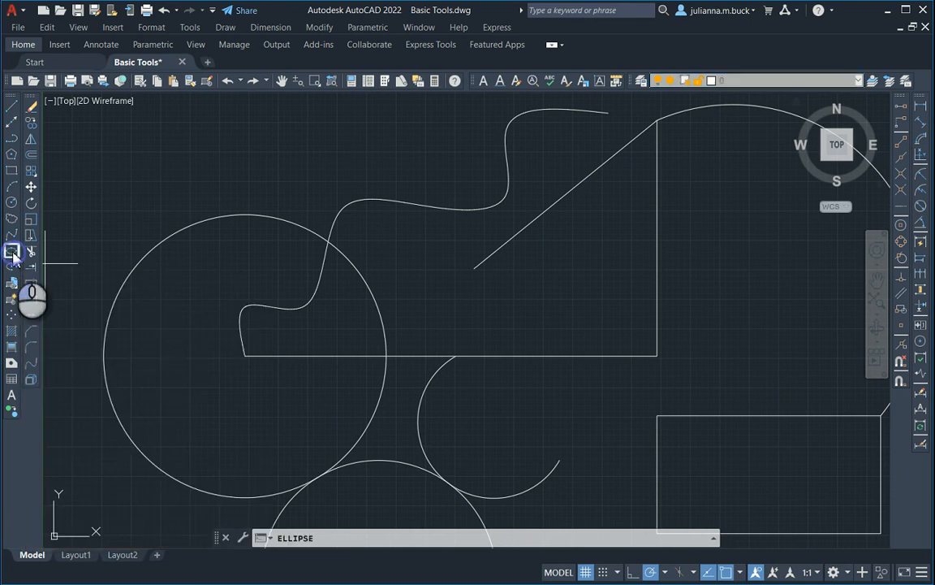
{"action": "scroll", "coordinate": [162, 378], "scroll_direction": "up", "scroll_amount": 3}
{"action": "scroll", "coordinate": [165, 369], "scroll_direction": "down", "scroll_amount": 3}
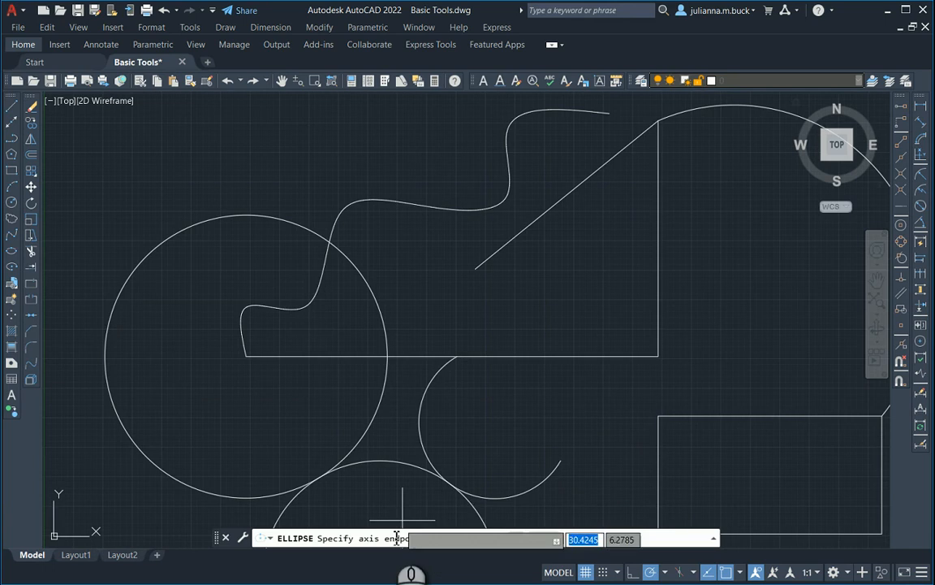
{"action": "scroll", "coordinate": [304, 334], "scroll_direction": "down", "scroll_amount": 2}
{"action": "scroll", "coordinate": [664, 327], "scroll_direction": "up", "scroll_amount": 2}
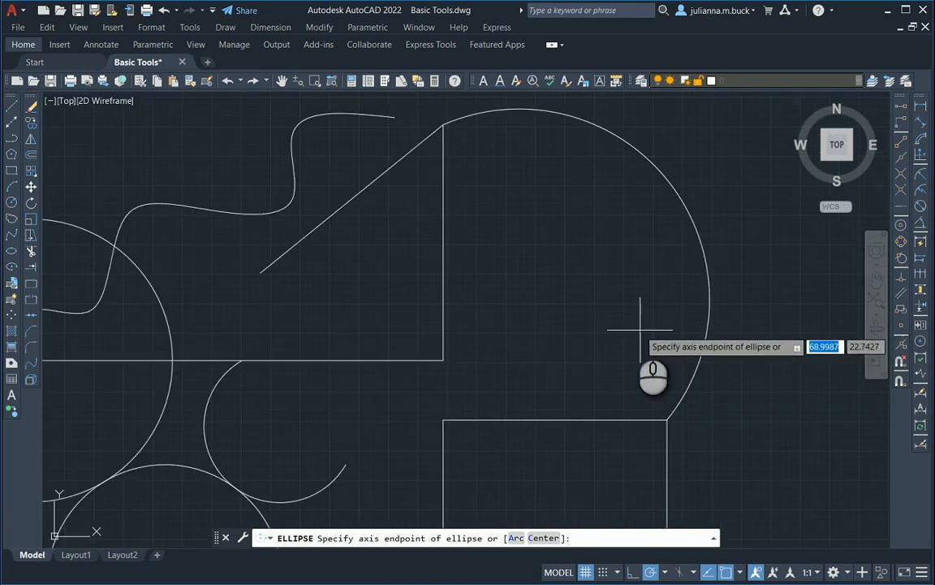
{"action": "scroll", "coordinate": [484, 277], "scroll_direction": "down", "scroll_amount": 2}
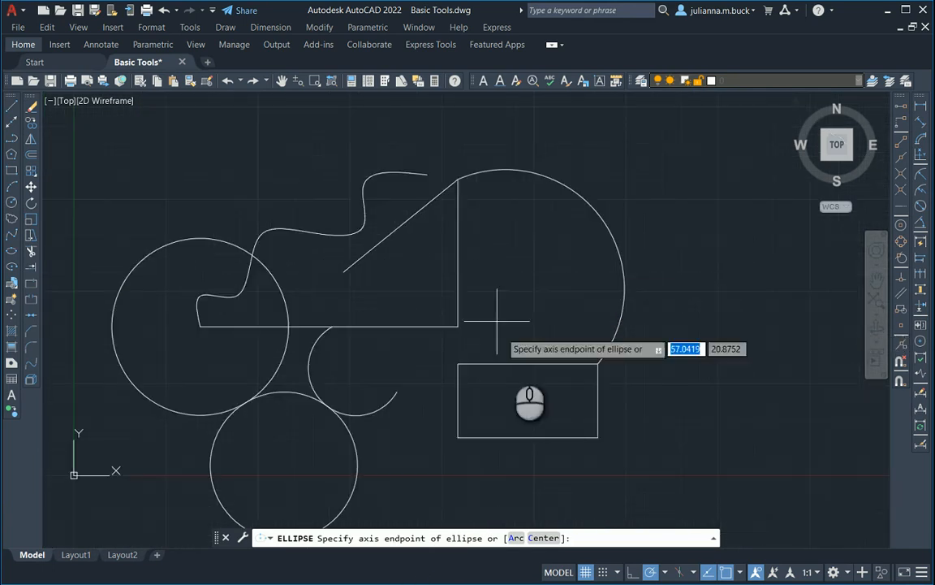
{"action": "scroll", "coordinate": [531, 432], "scroll_direction": "up", "scroll_amount": 2}
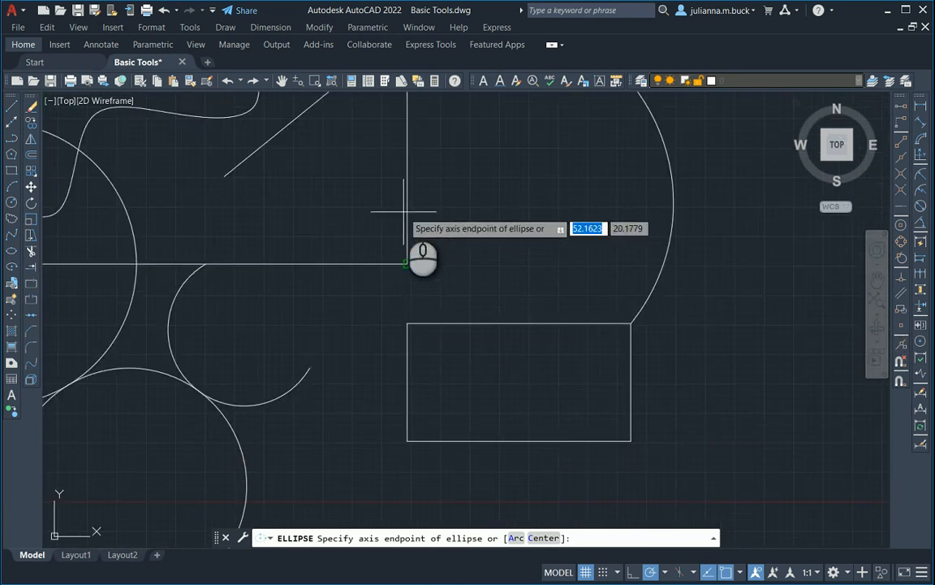
{"action": "left_click", "coordinate": [407, 263]}
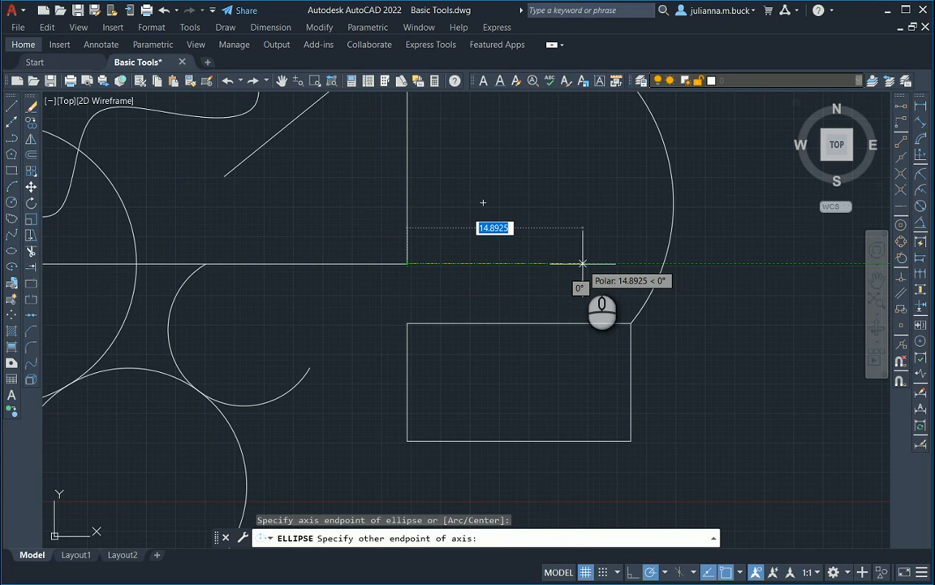
{"action": "type", "text": "5"}
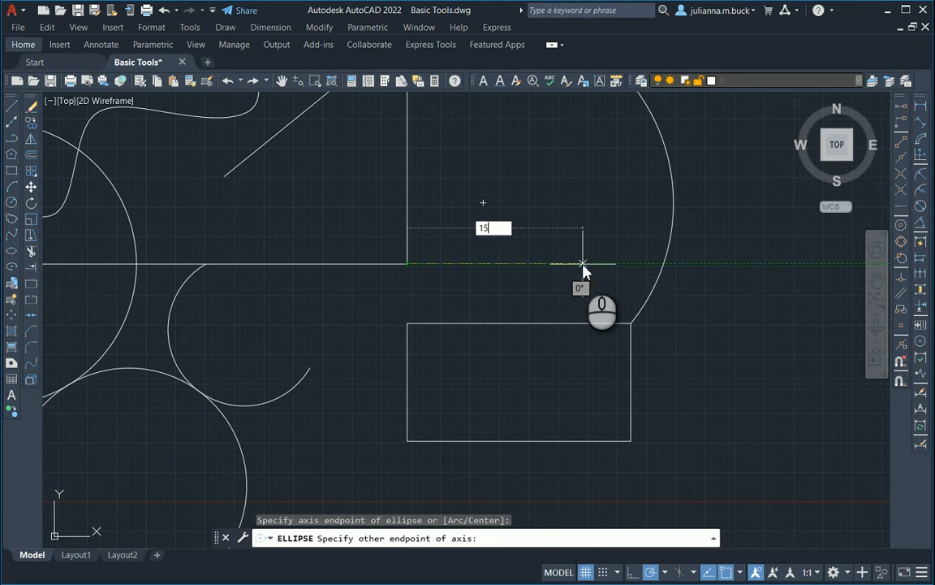
{"action": "key", "text": "Return"}
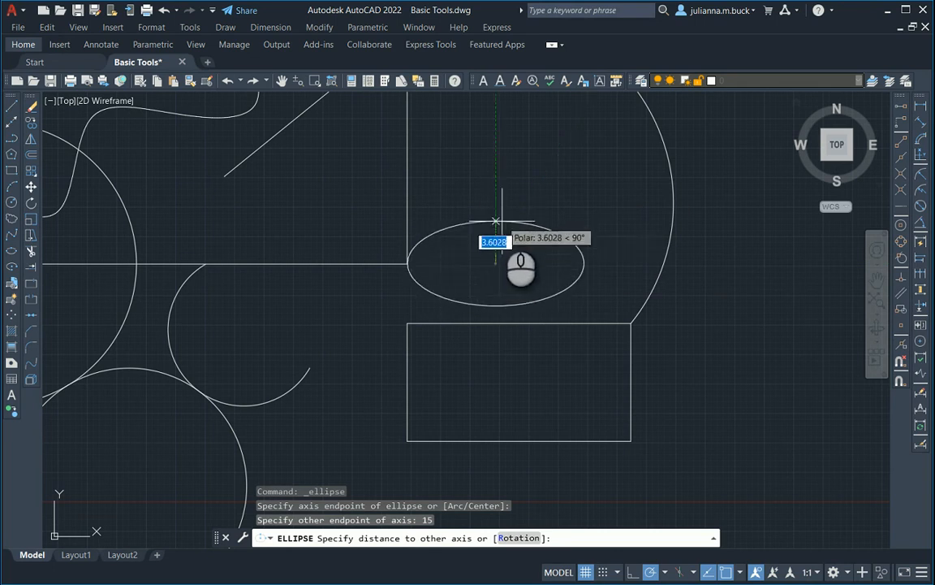
{"action": "type", "text": "3"}
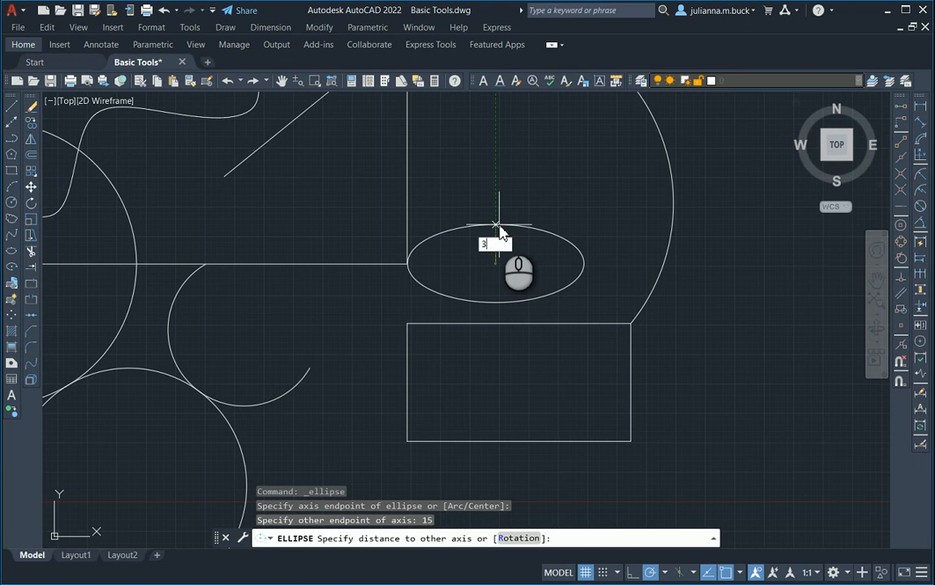
{"action": "key", "text": "Return"}
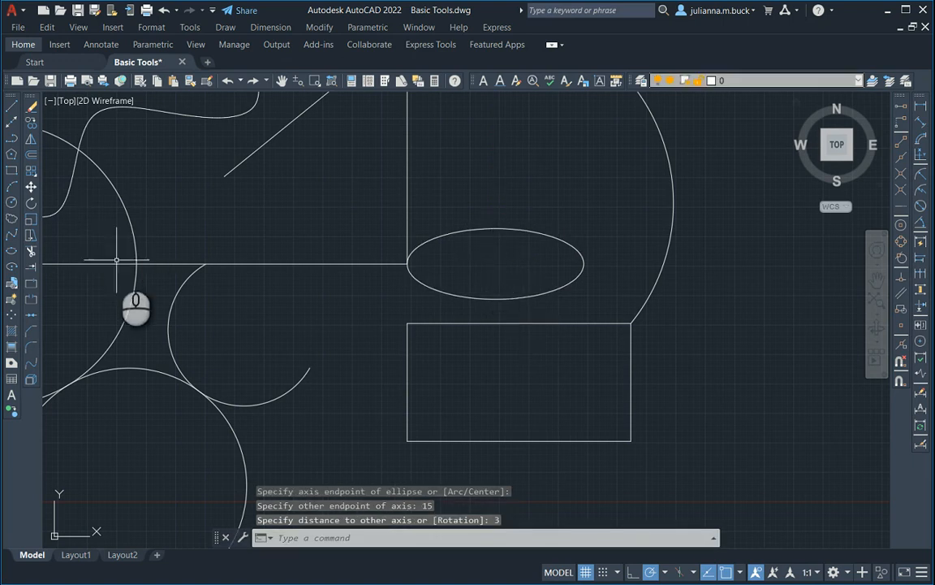
- Draw an ellipse with the Center option on the rectangle's lower-right corner, with a horizontal axis distance of 7 and a vertical axis distance of 14
{"action": "left_click", "coordinate": [12, 253]}
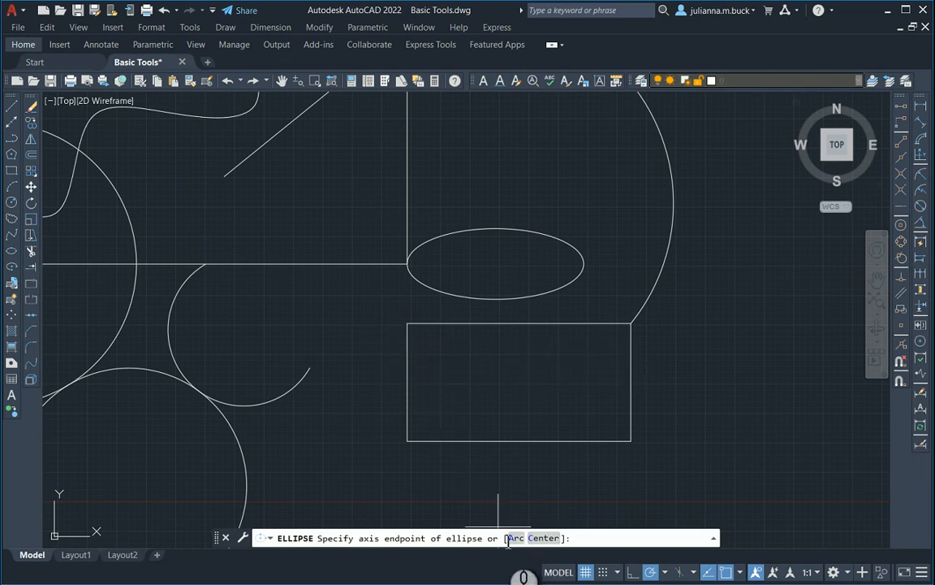
{"action": "scroll", "coordinate": [431, 419], "scroll_direction": "down", "scroll_amount": 2}
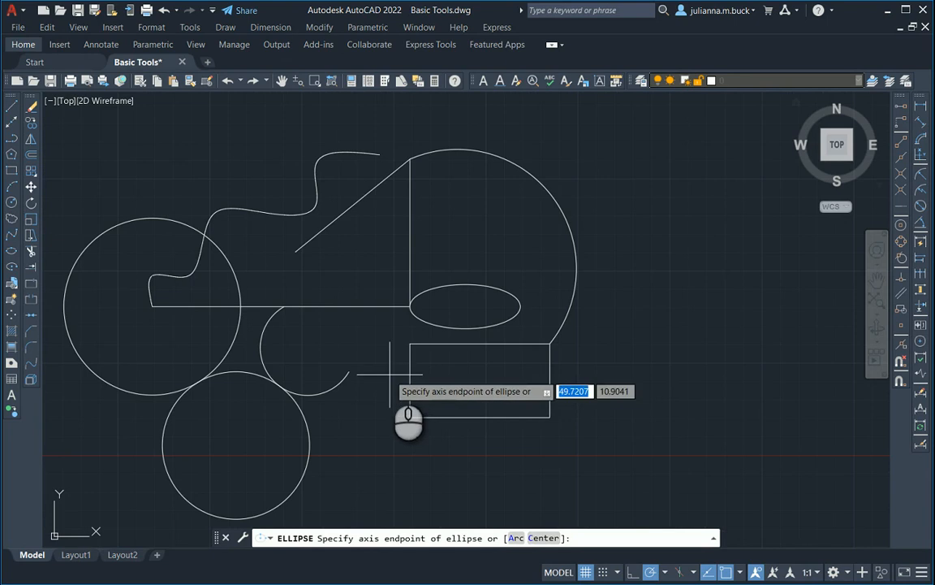
{"action": "left_click", "coordinate": [552, 537]}
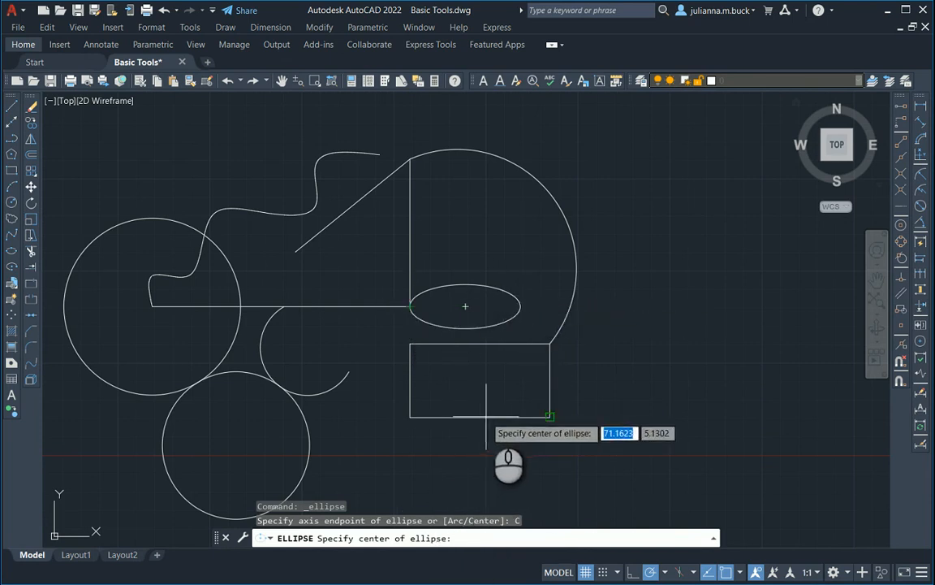
{"action": "left_click", "coordinate": [550, 417]}
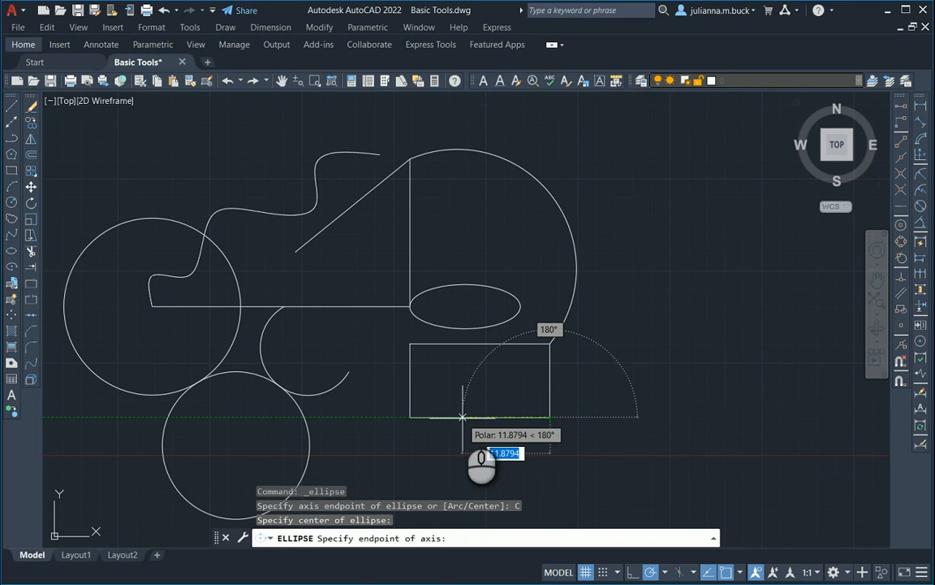
{"action": "type", "text": "7"}
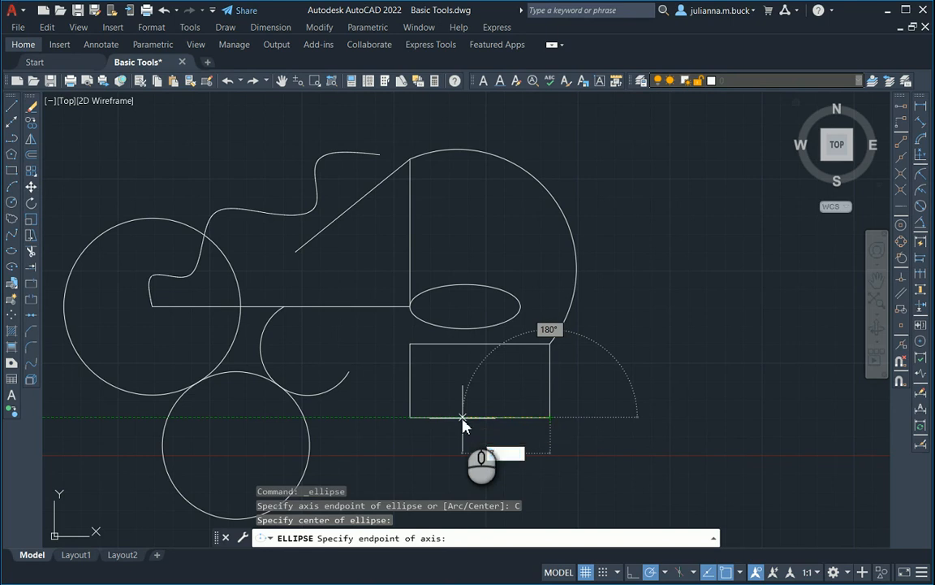
{"action": "key", "text": "Return"}
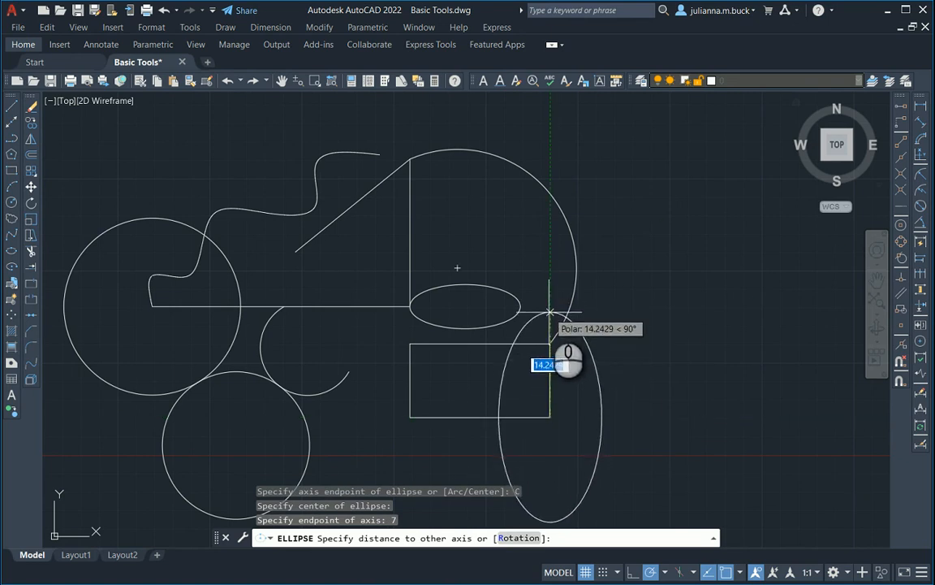
{"action": "type", "text": "1"}
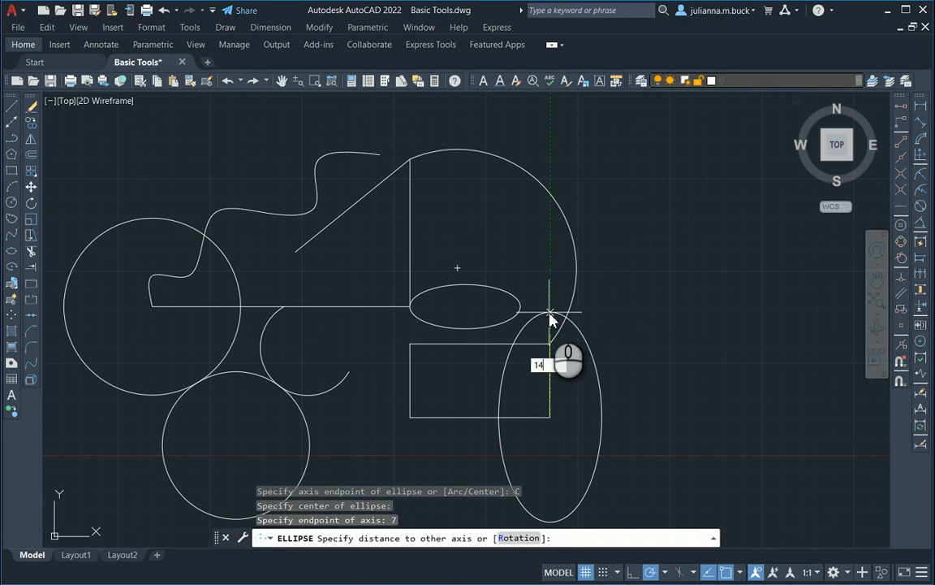
{"action": "type", "text": "4"}
{"action": "key", "text": "Return"}
{"action": "scroll", "coordinate": [565, 295], "scroll_direction": "down", "scroll_amount": 3}
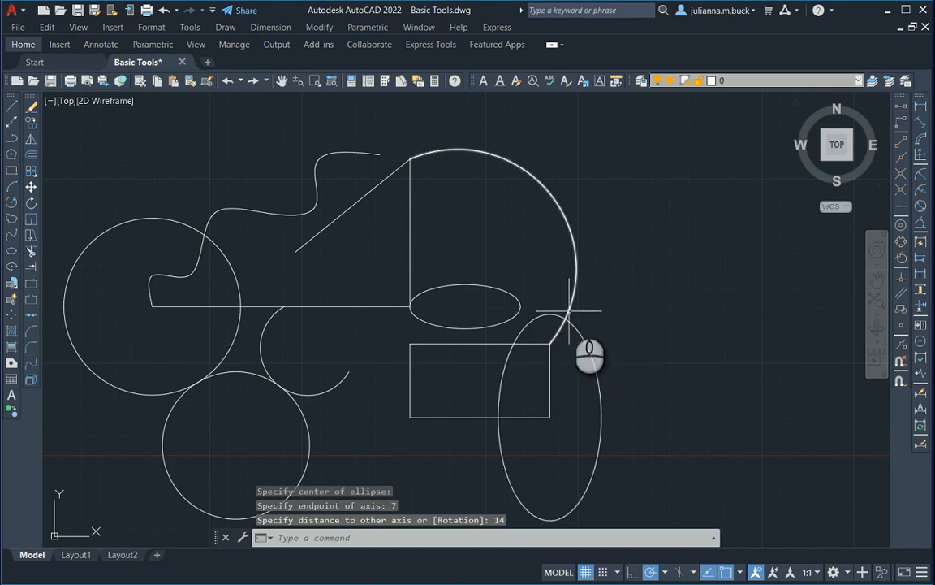
{"action": "scroll", "coordinate": [456, 367], "scroll_direction": "up", "scroll_amount": 2}
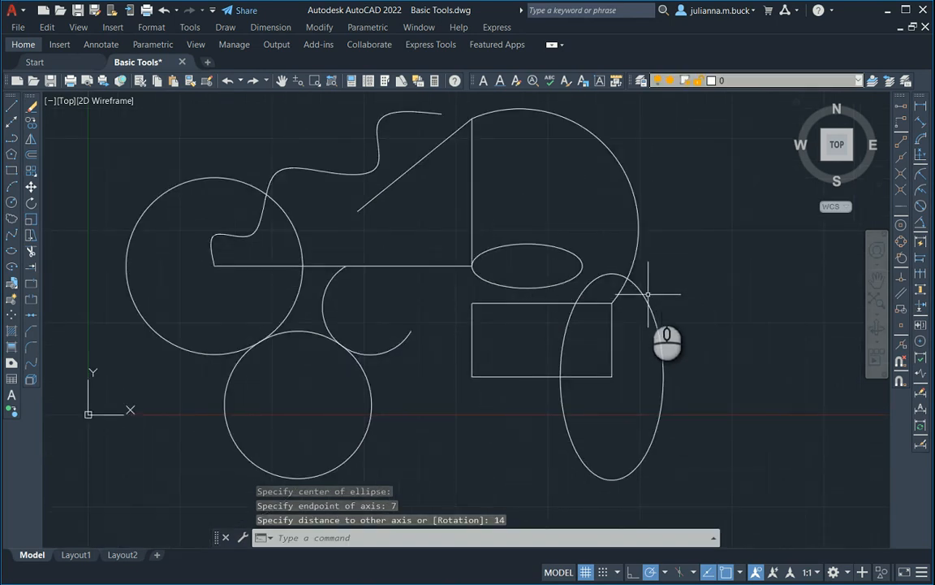